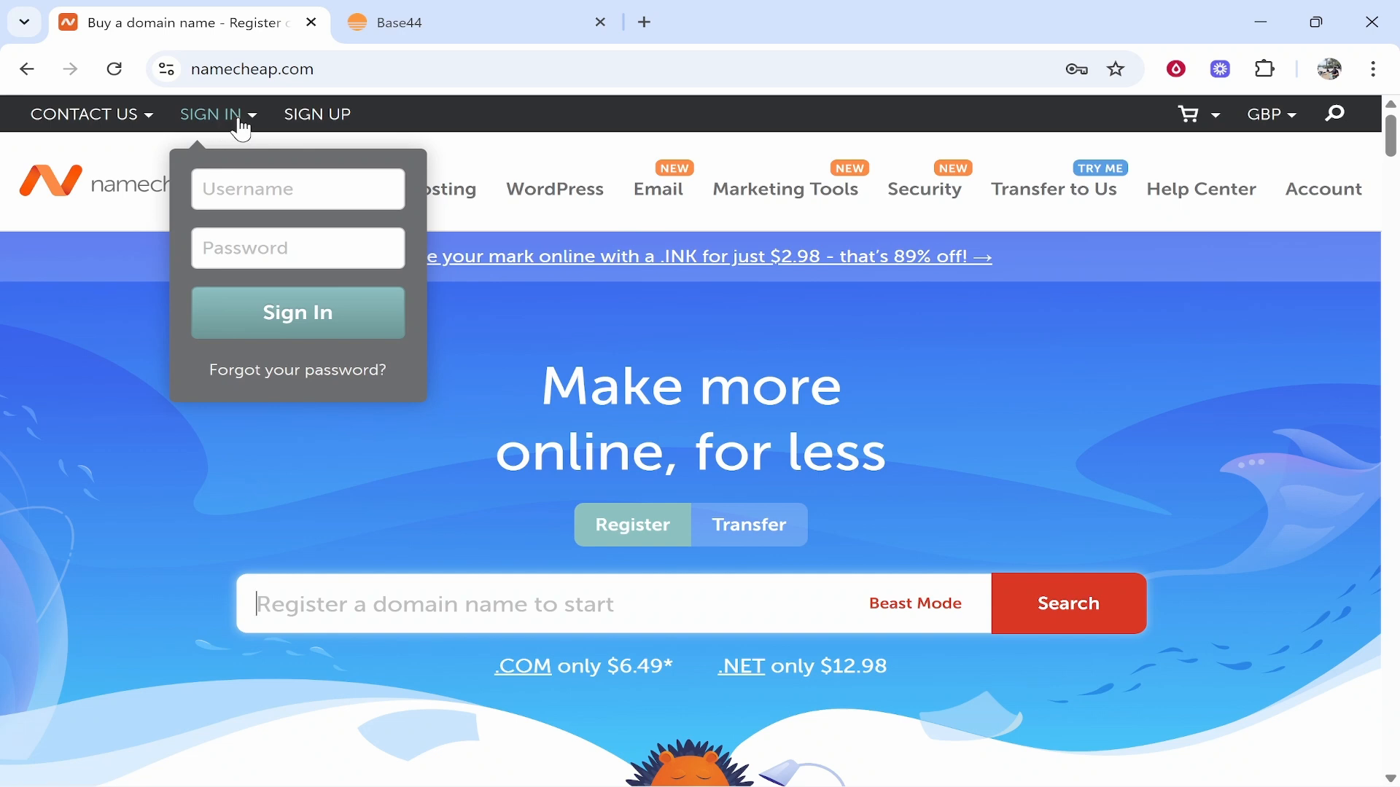
- Open the Namecheap login page, and in Base44 open the custom domains settings of the Wanderlust app
{"action": "left_click", "coordinate": [243, 130]}
{"action": "left_click", "coordinate": [425, 19]}
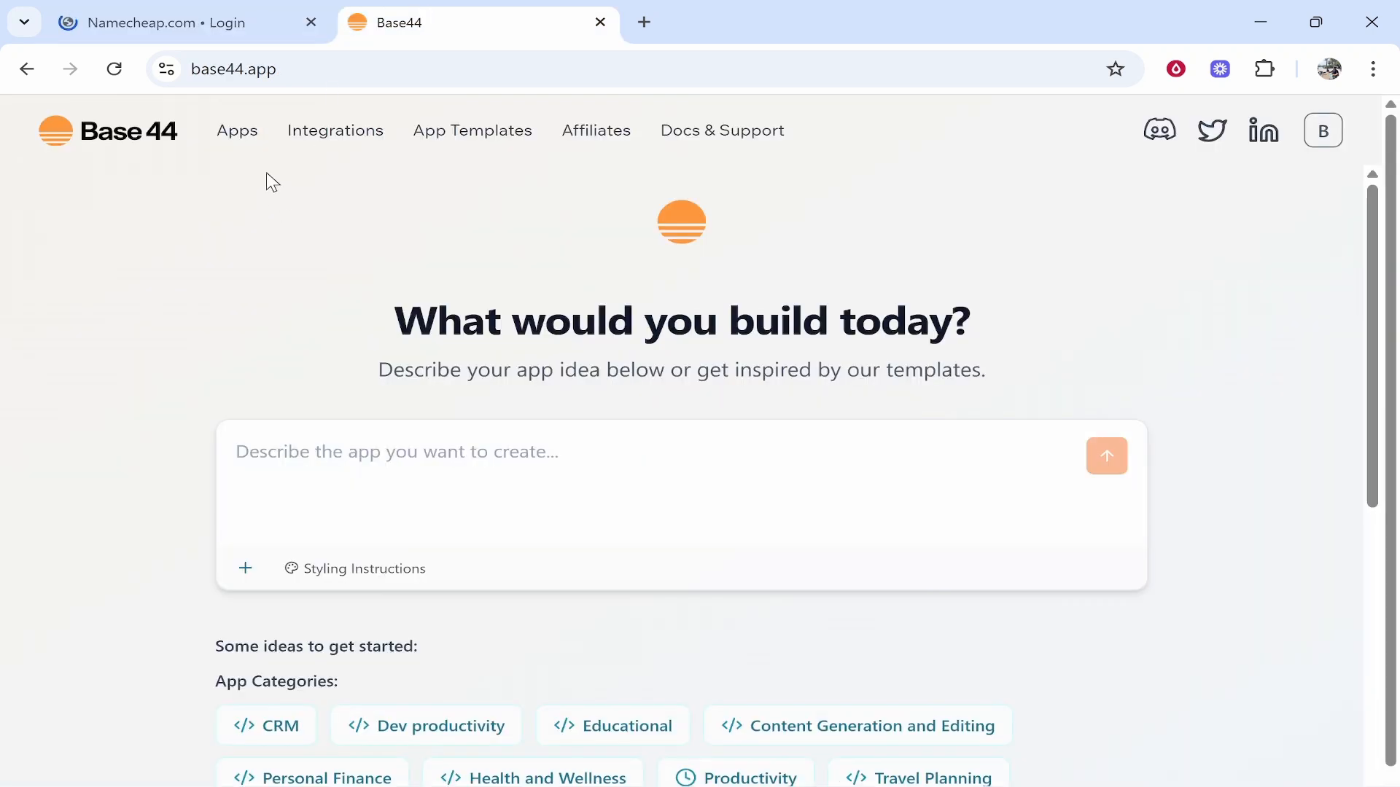
{"action": "left_click", "coordinate": [239, 133]}
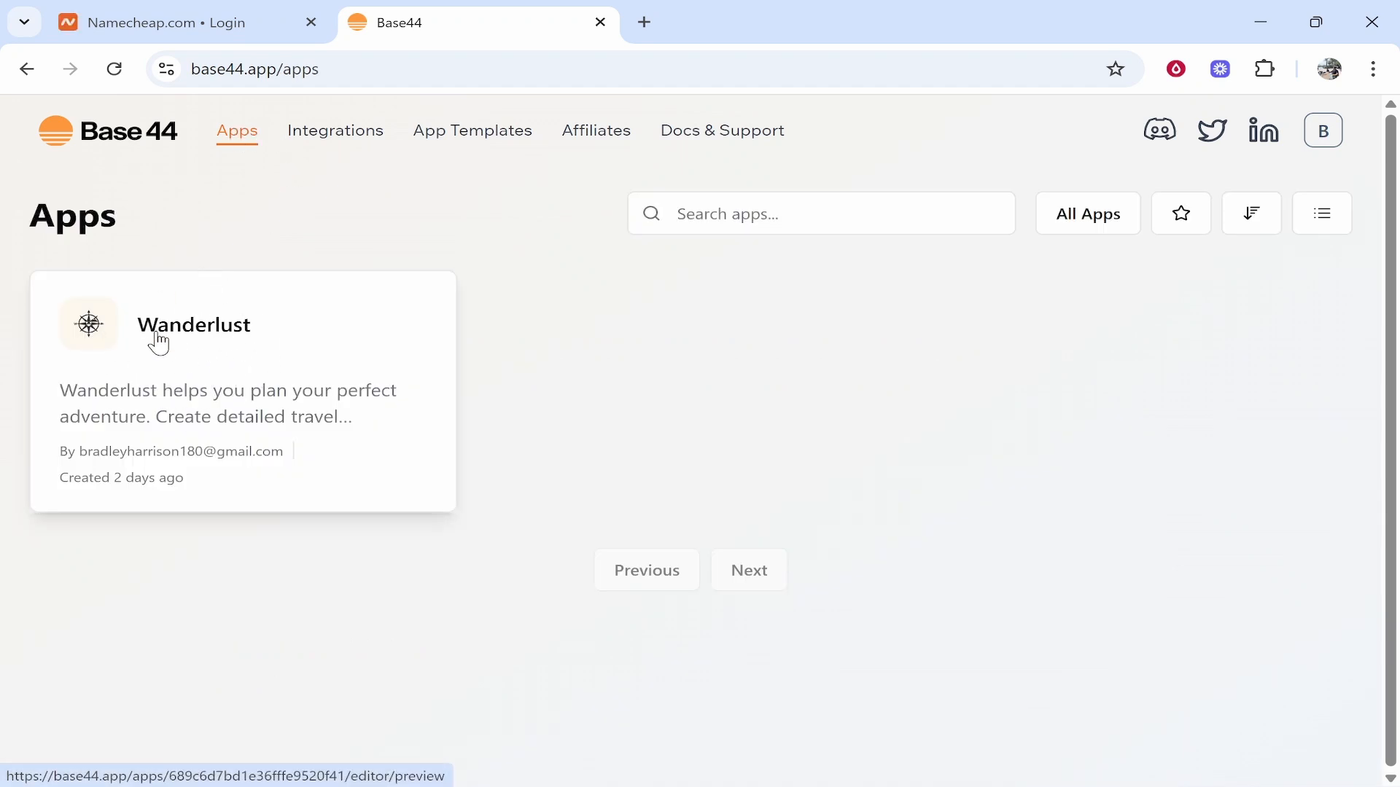
{"action": "left_click", "coordinate": [142, 352]}
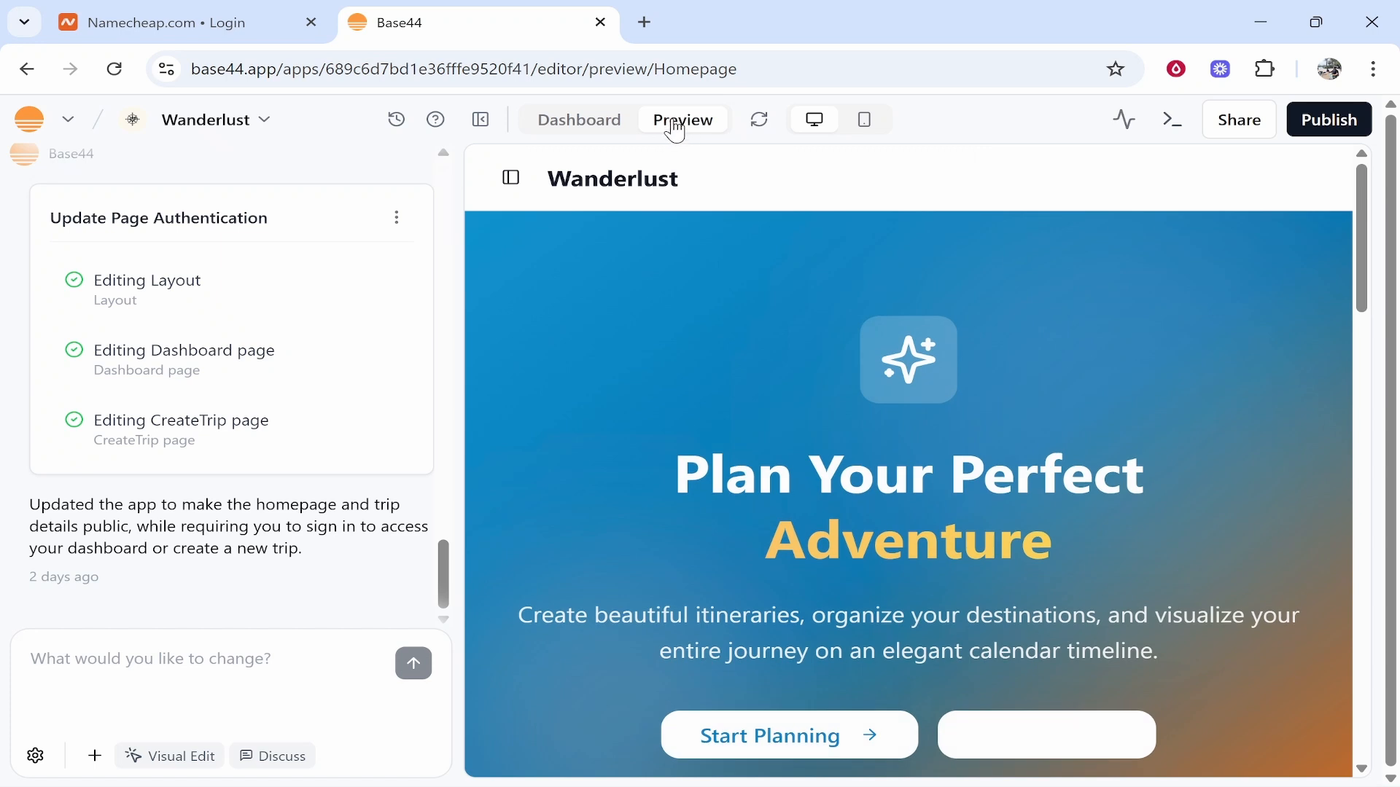
{"action": "left_click", "coordinate": [588, 126]}
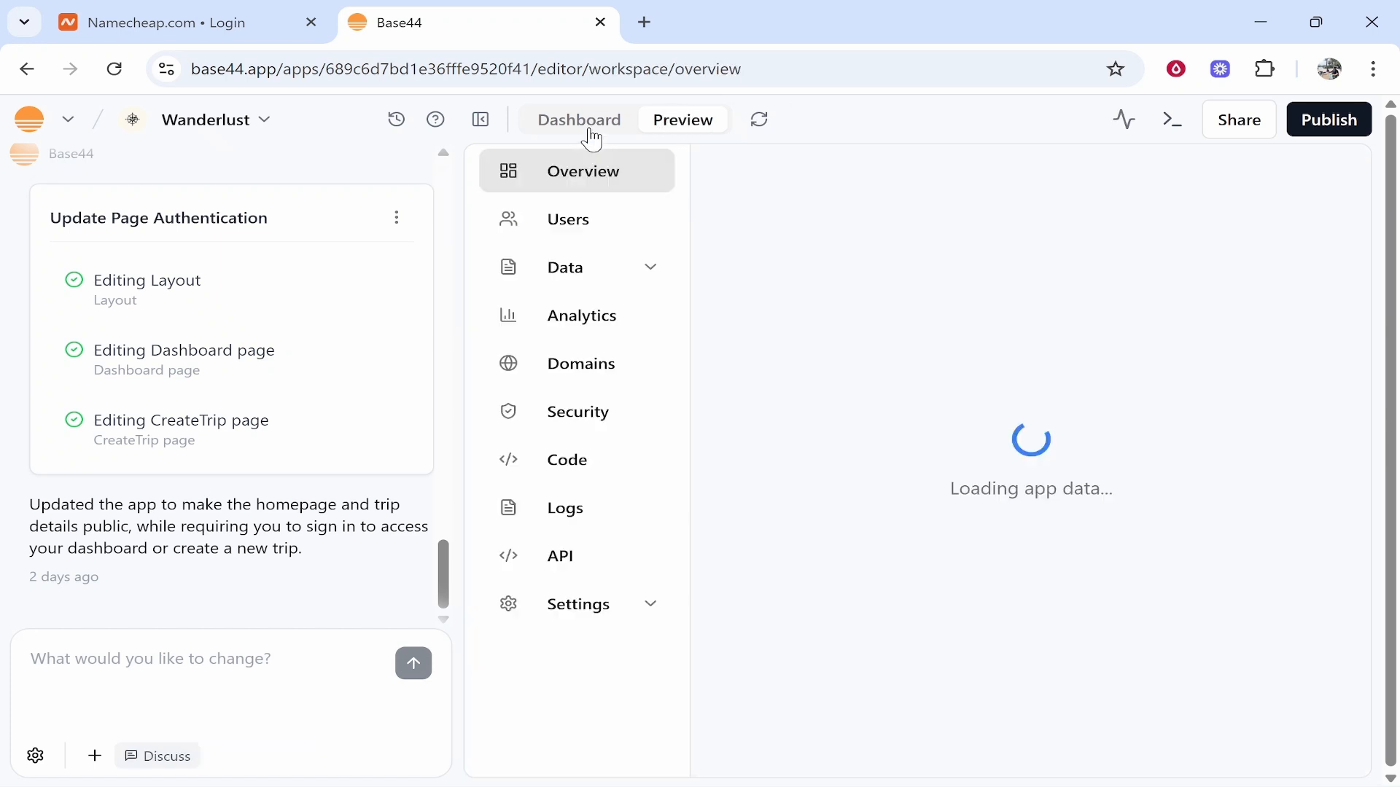
{"action": "left_click", "coordinate": [558, 383]}
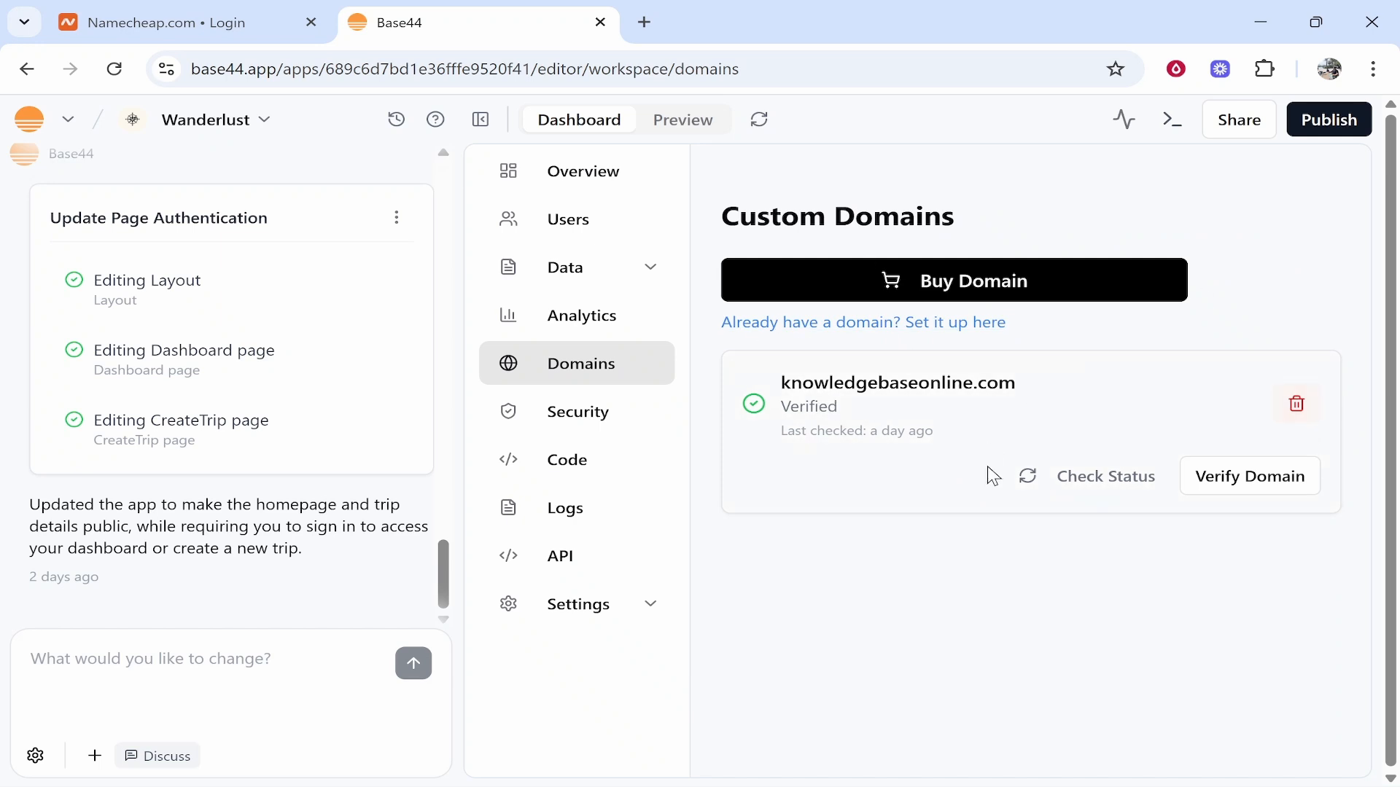
- Delete the custom domain knowledgebaseonline.com and open the setup for connecting an already owned domain
{"action": "left_click", "coordinate": [1297, 405]}
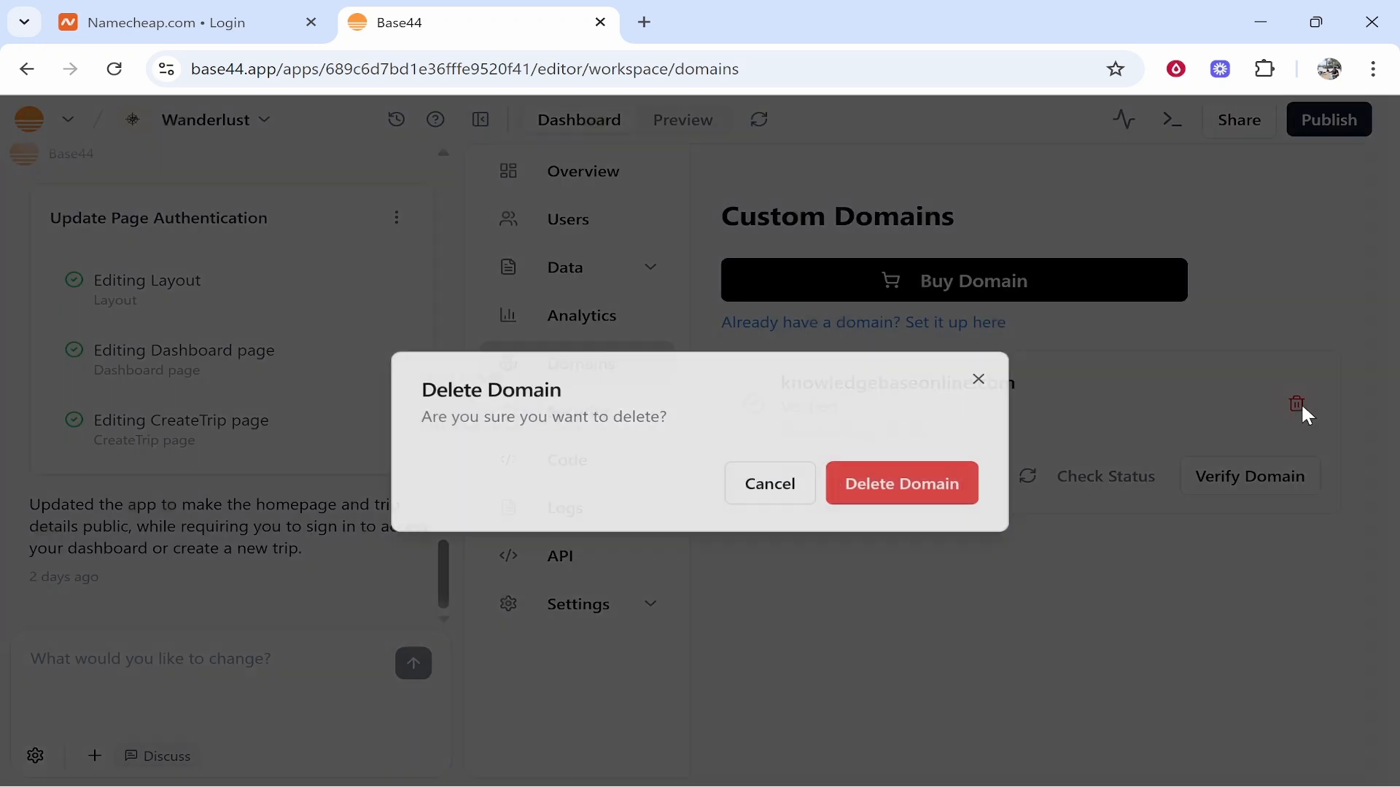
{"action": "left_click", "coordinate": [896, 493]}
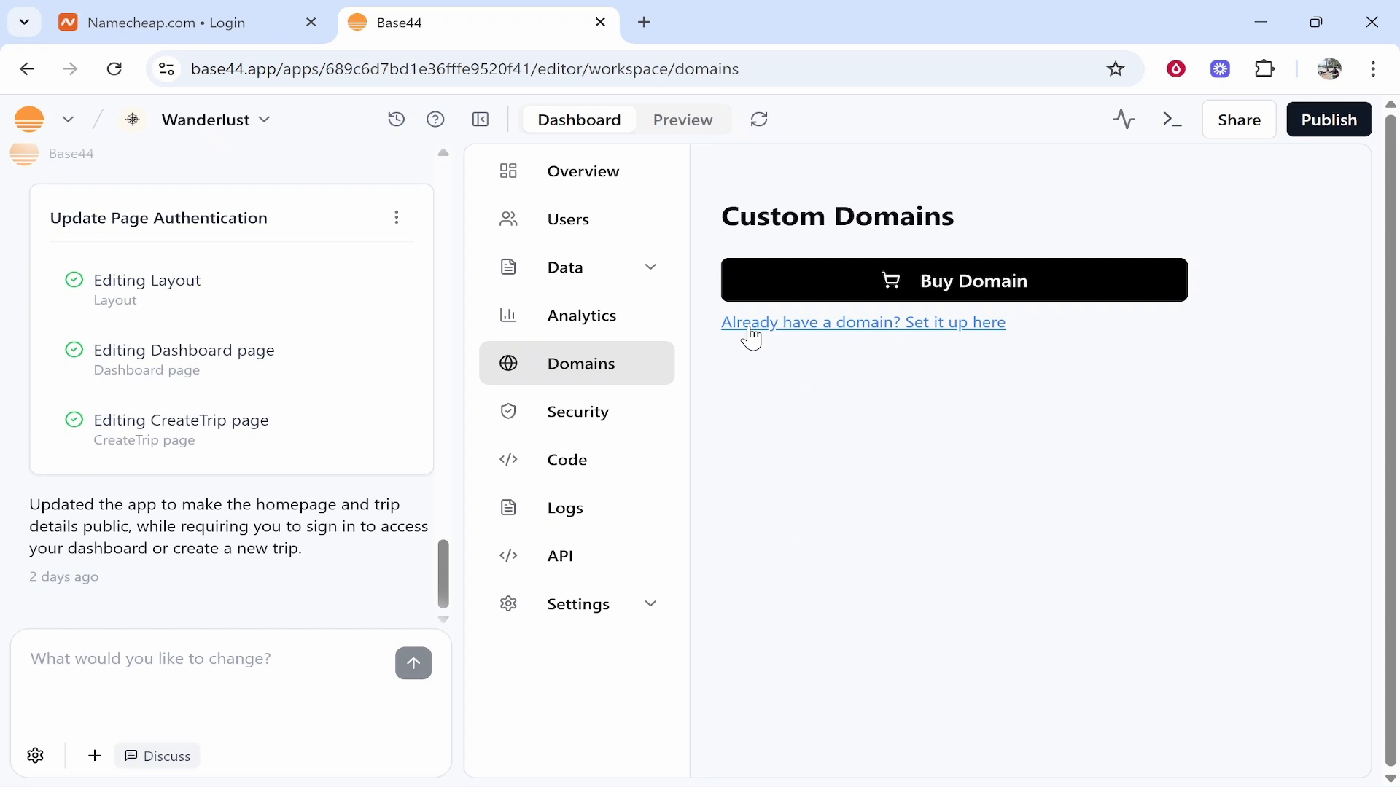
{"action": "left_click", "coordinate": [846, 324]}
{"action": "left_click", "coordinate": [787, 325]}
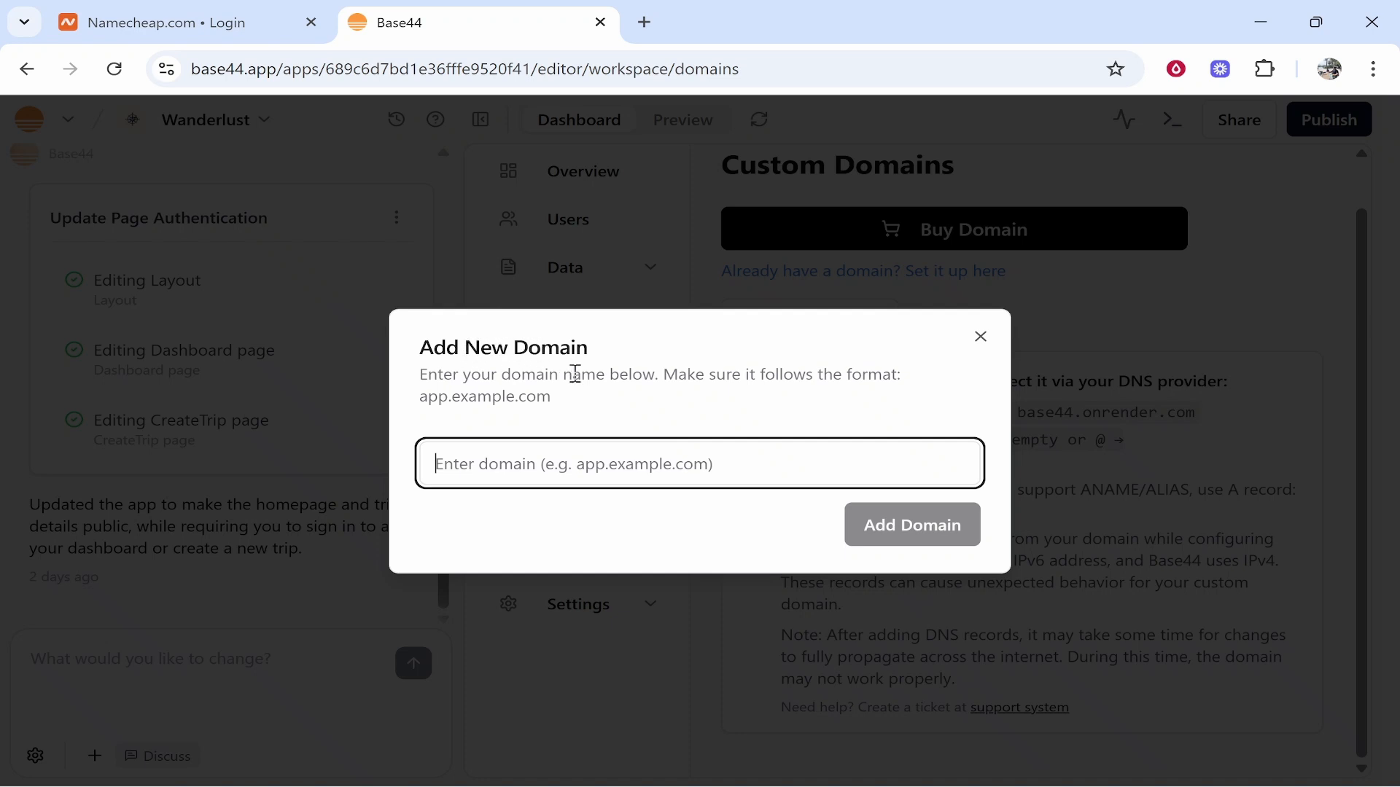
- Switch to Namecheap, go to the account dashboard and copy the domain name onlinehowtoguide.click
{"action": "left_click", "coordinate": [146, 16]}
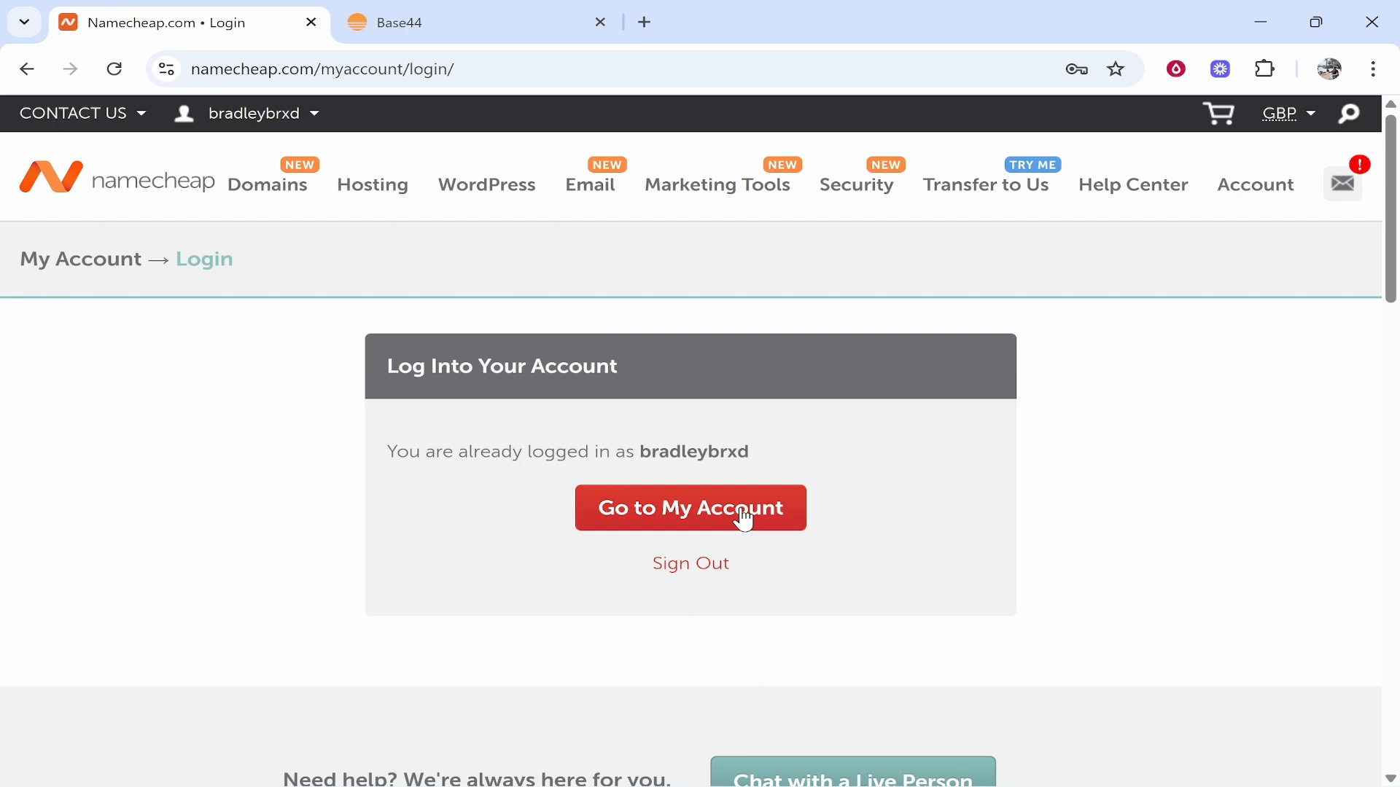
{"action": "left_click", "coordinate": [682, 523]}
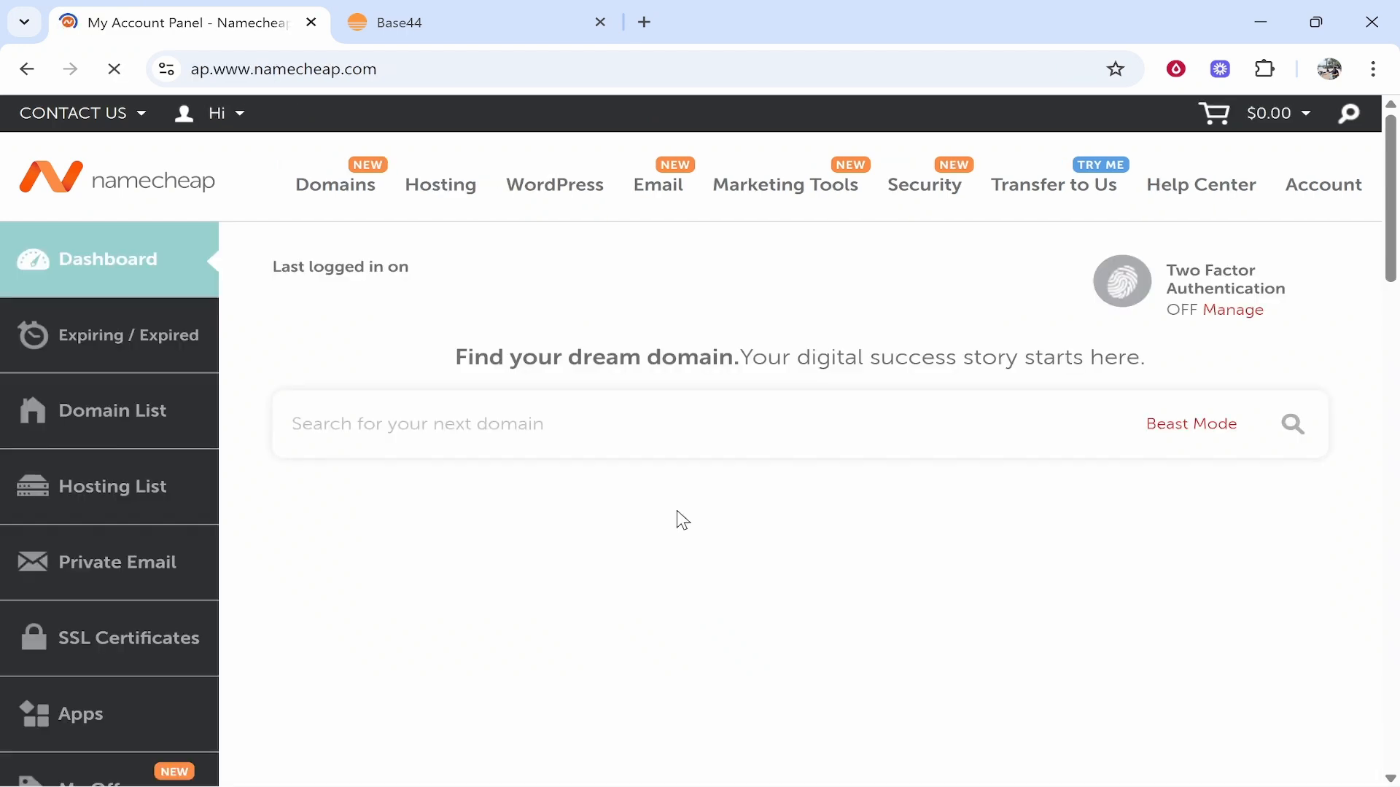
{"action": "scroll", "coordinate": [468, 412], "scroll_direction": "down", "scroll_amount": 5}
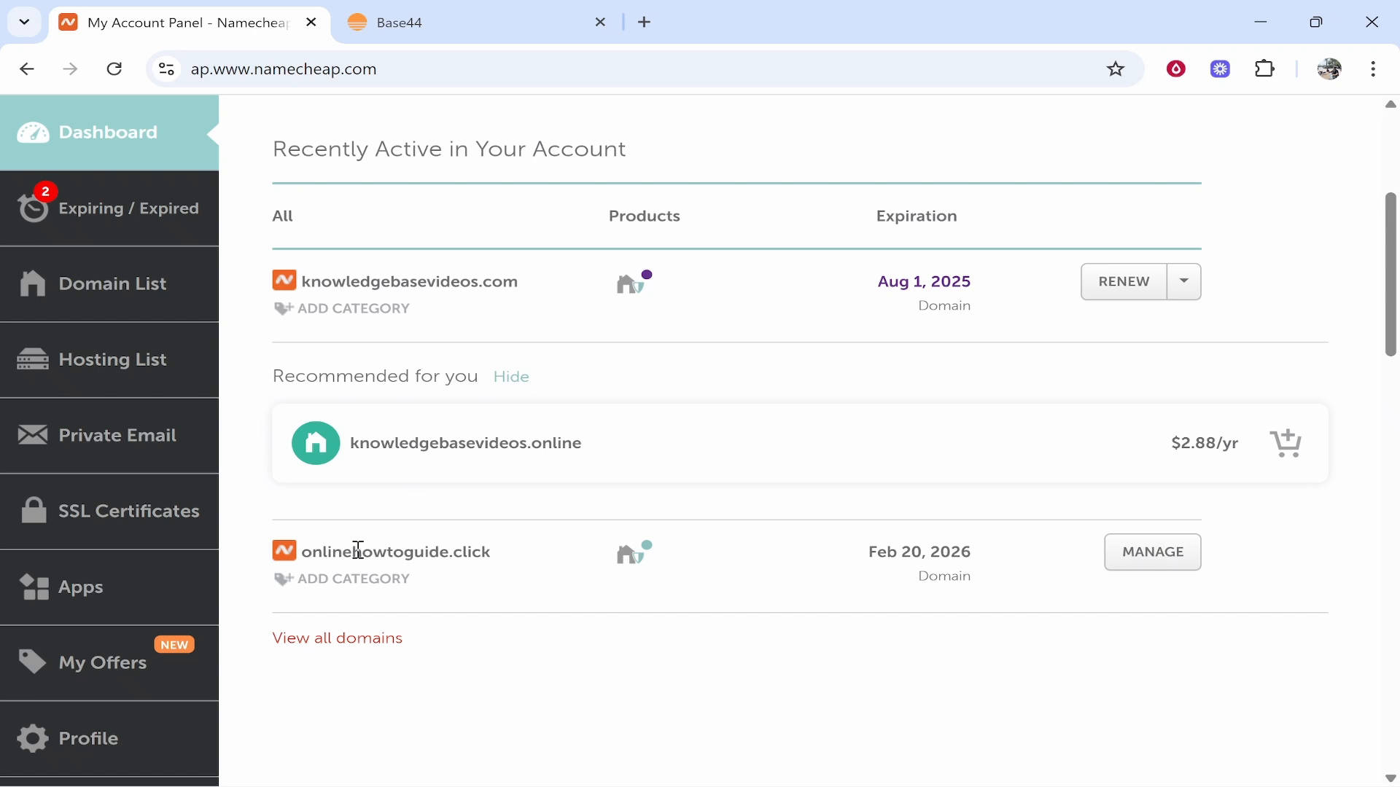
{"action": "left_click_drag", "start_coordinate": [495, 551], "coordinate": [309, 552]}
{"action": "key", "text": "super+c"}
{"action": "right_click", "coordinate": [315, 207]}
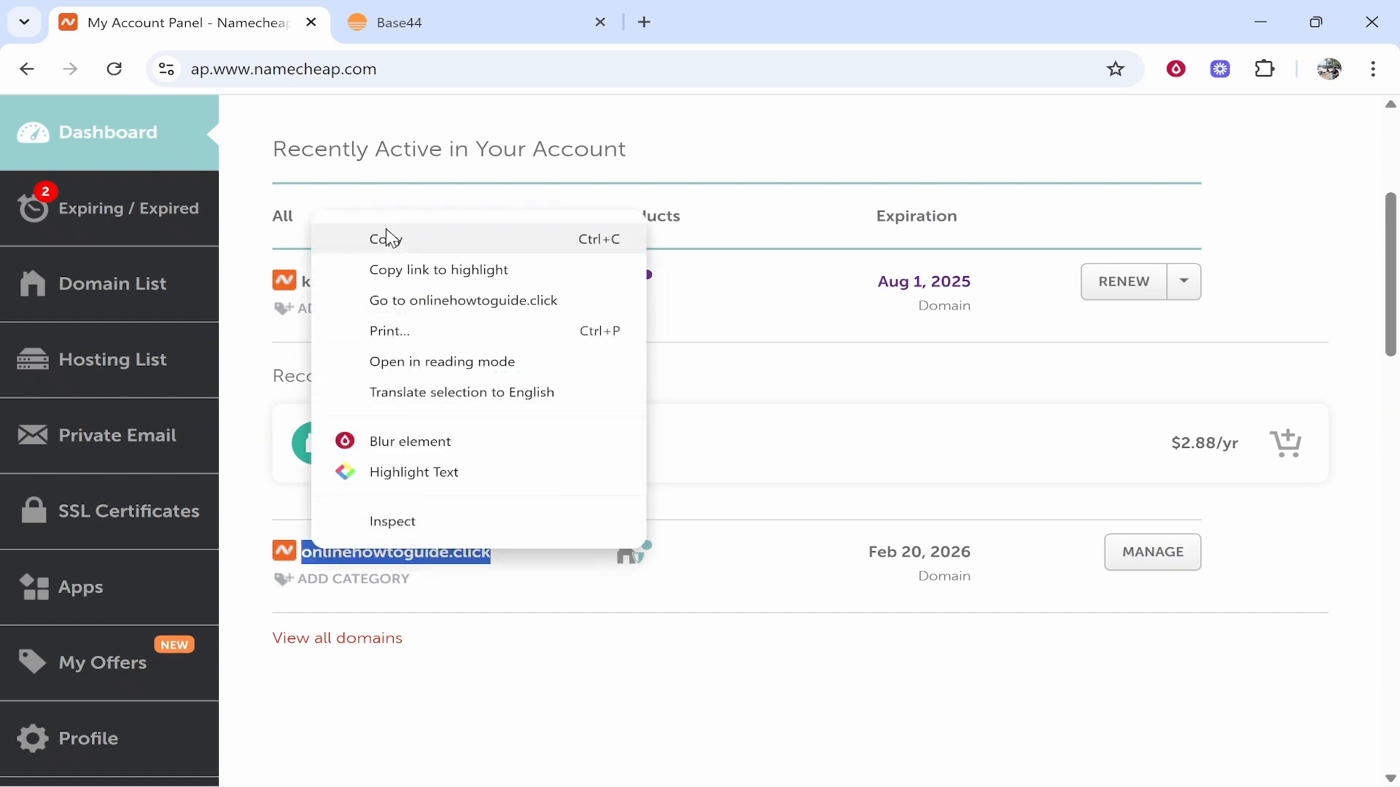
{"action": "left_click", "coordinate": [373, 234]}
- In Base44, add onlinehowtoguide.click as a new custom domain and review its entry and the DNS instructions
{"action": "left_click", "coordinate": [484, 16]}
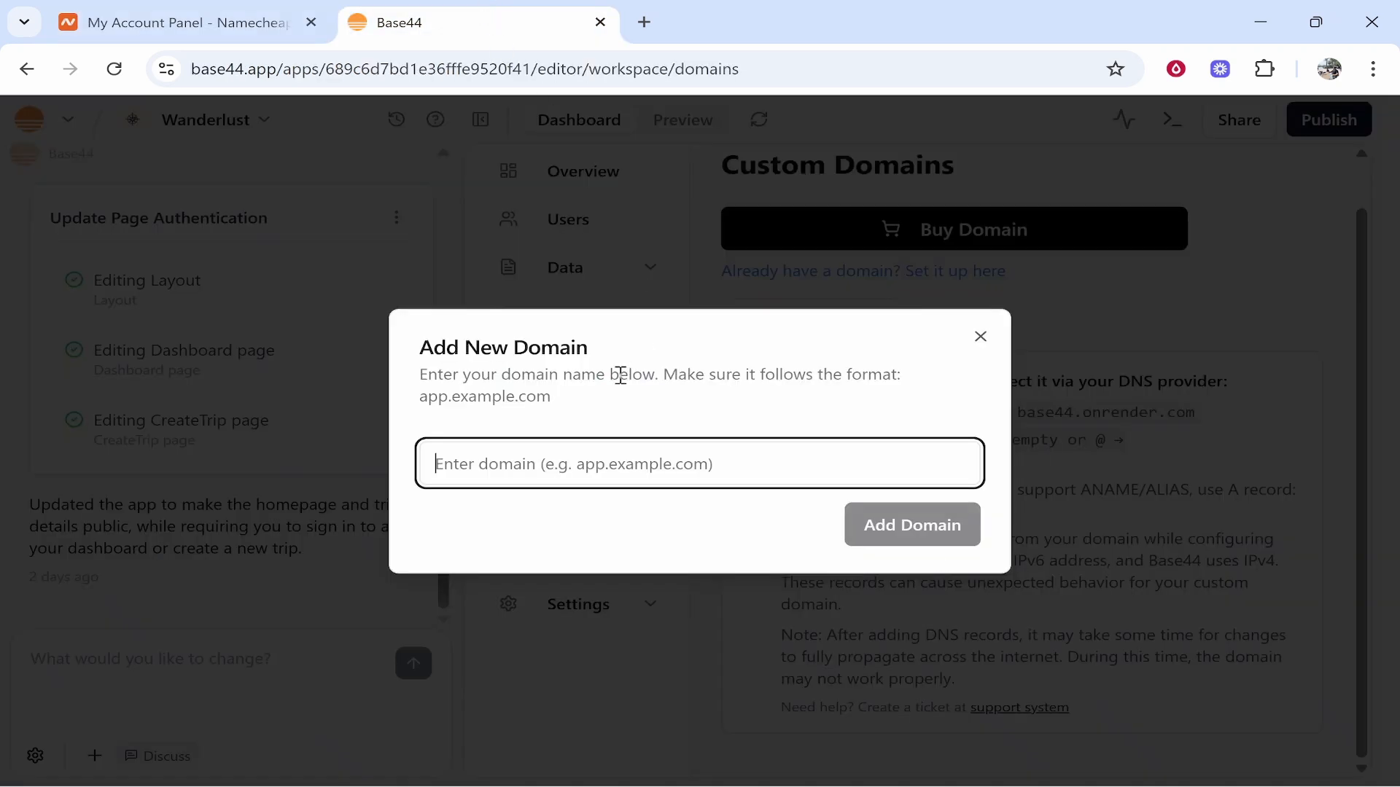
{"action": "right_click", "coordinate": [533, 474]}
{"action": "left_click", "coordinate": [615, 491]}
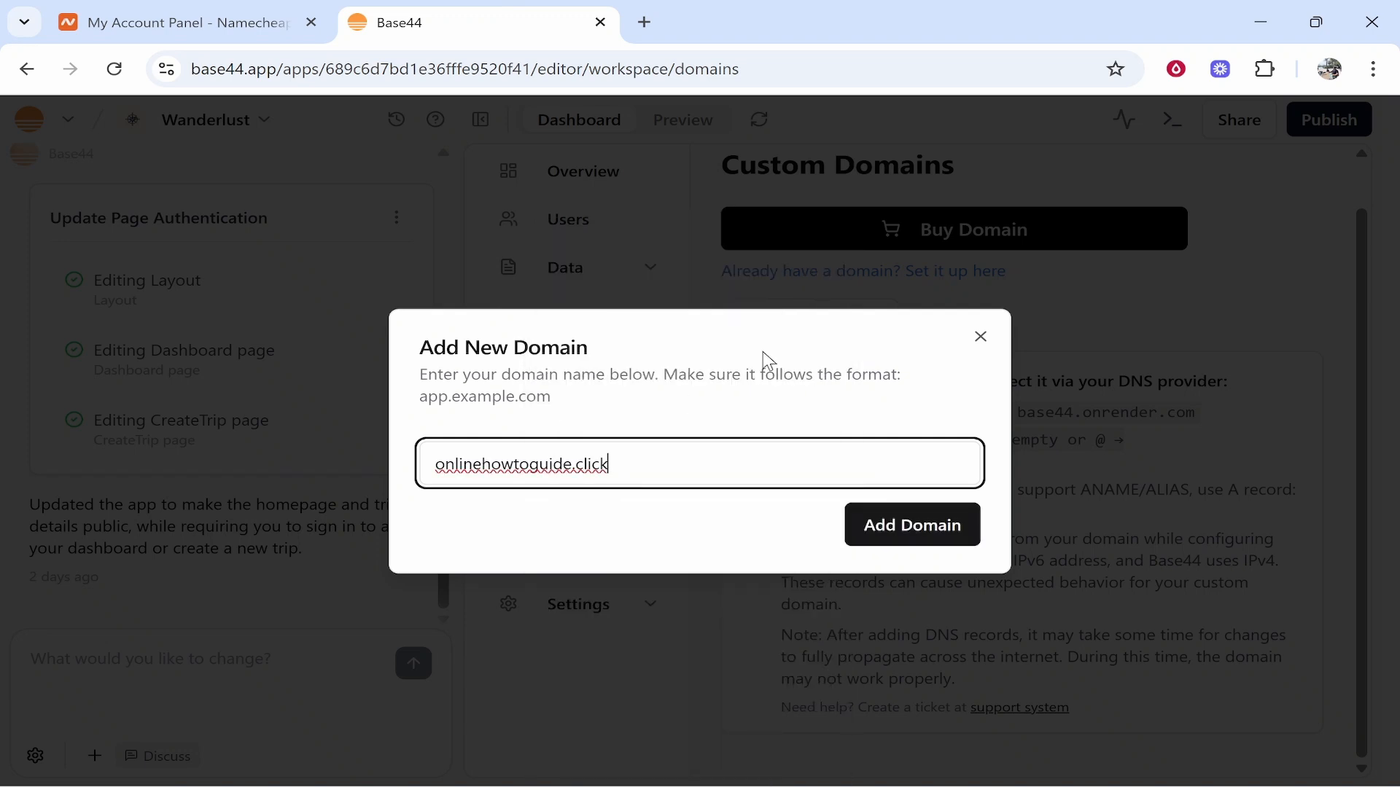
{"action": "left_click", "coordinate": [918, 529]}
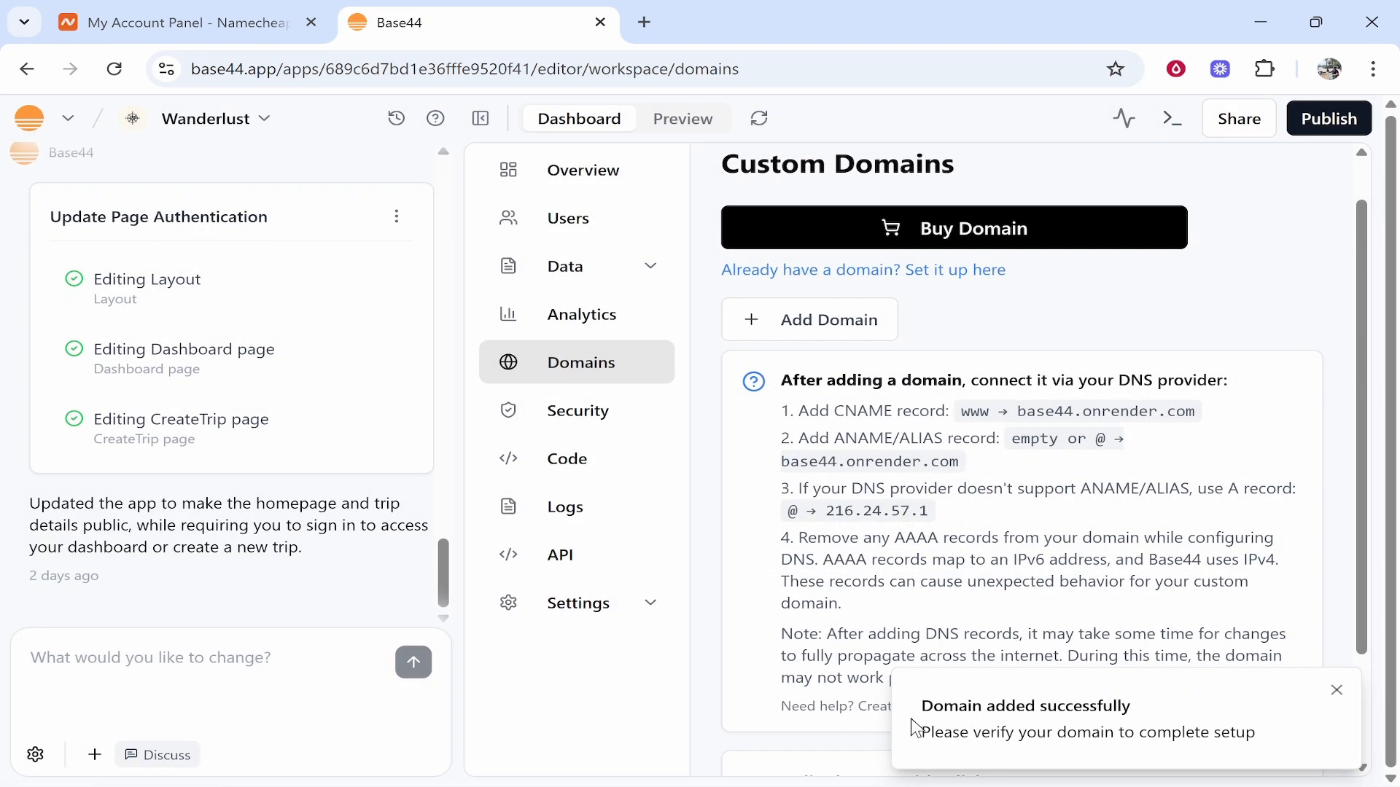
{"action": "left_click", "coordinate": [1338, 691]}
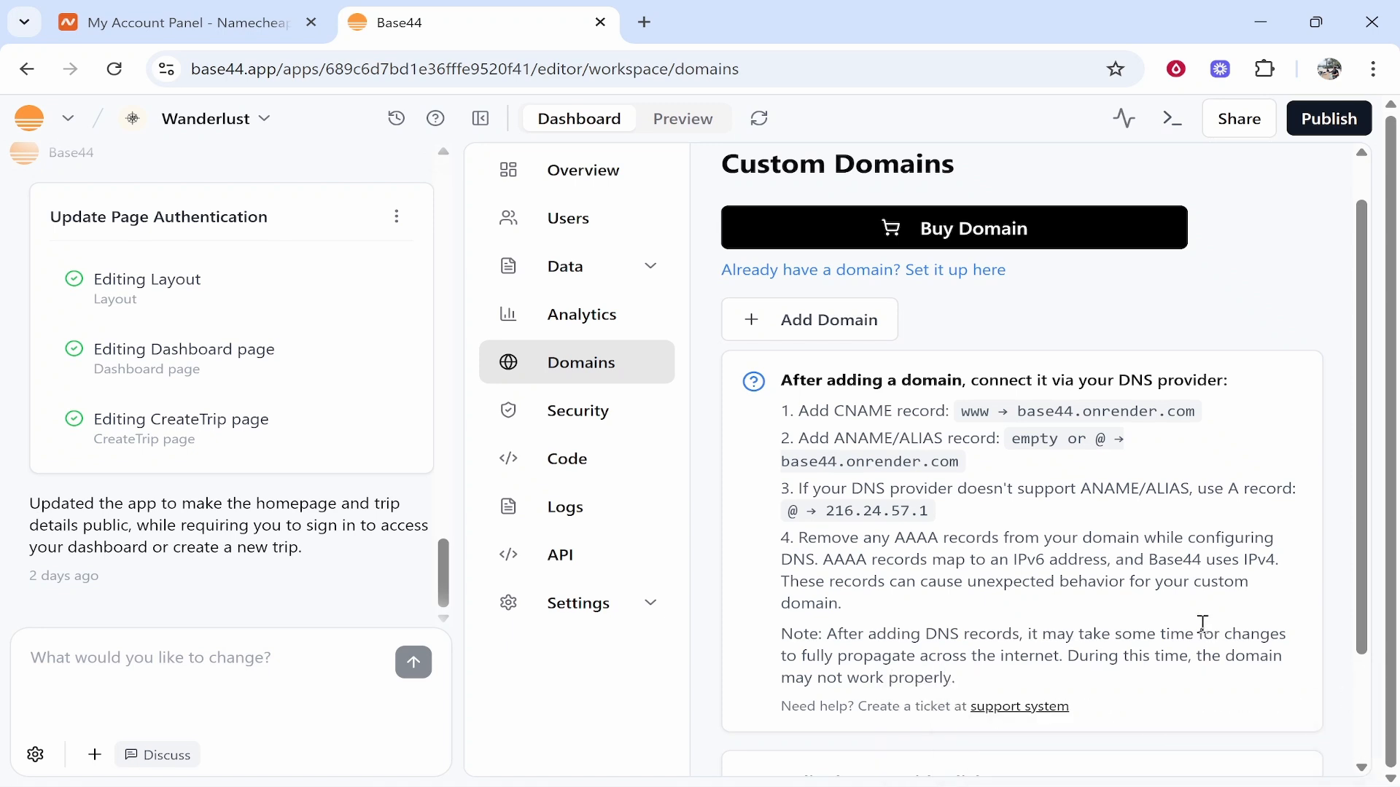
{"action": "scroll", "coordinate": [1044, 528], "scroll_direction": "down", "scroll_amount": 2}
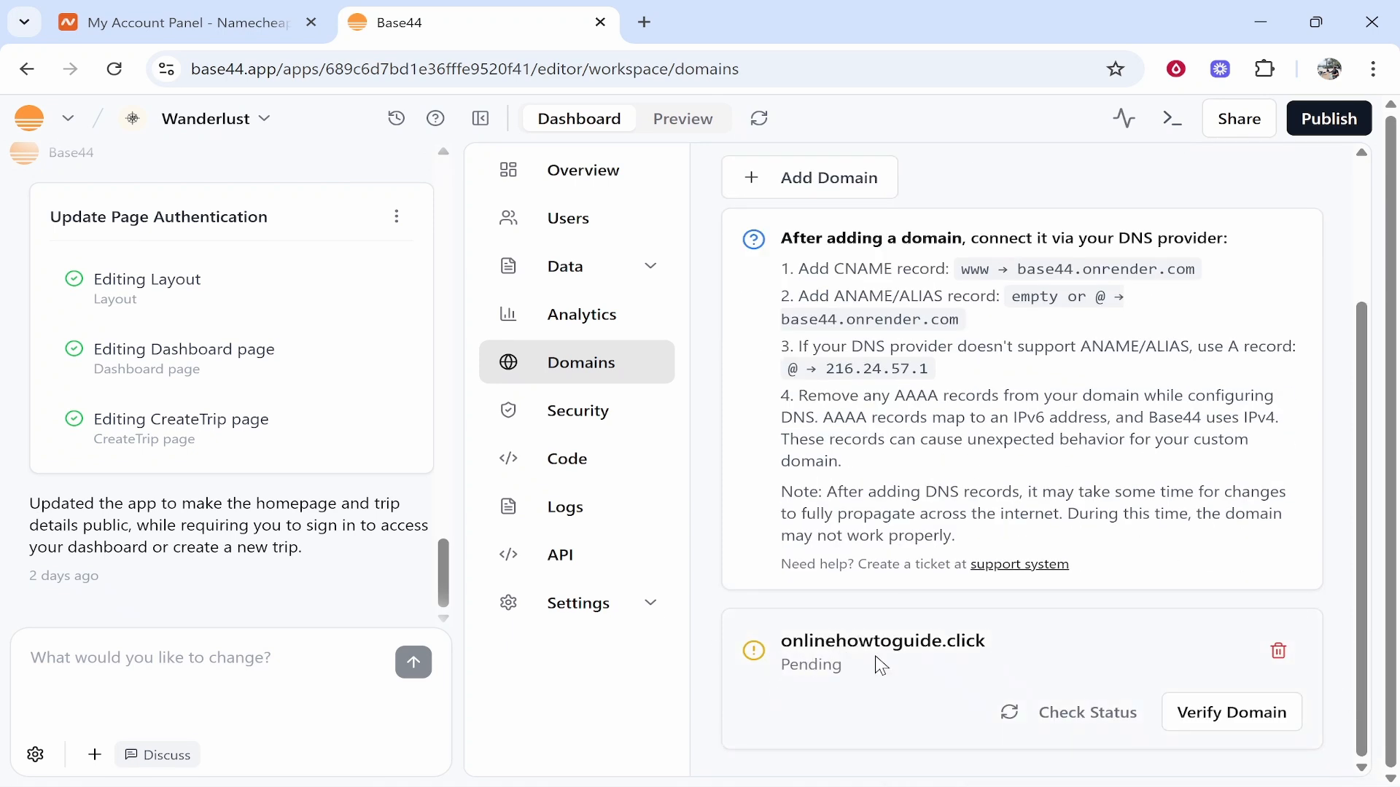
{"action": "scroll", "coordinate": [1051, 358], "scroll_direction": "up", "scroll_amount": 2}
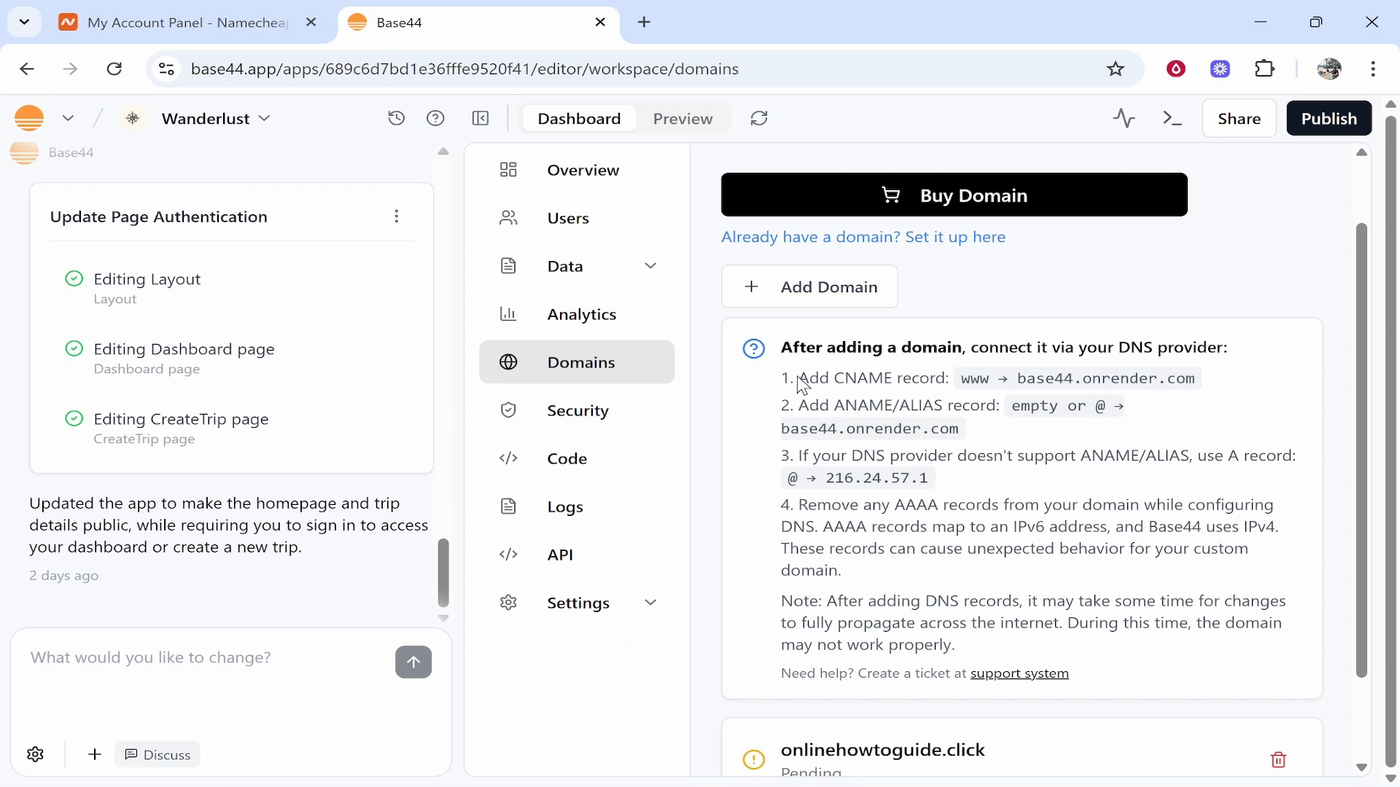
- In Namecheap, open the management page of onlinehowtoguide.click and choose Namecheap BasicDNS as its nameservers
{"action": "left_click", "coordinate": [225, 16]}
{"action": "left_click", "coordinate": [539, 652]}
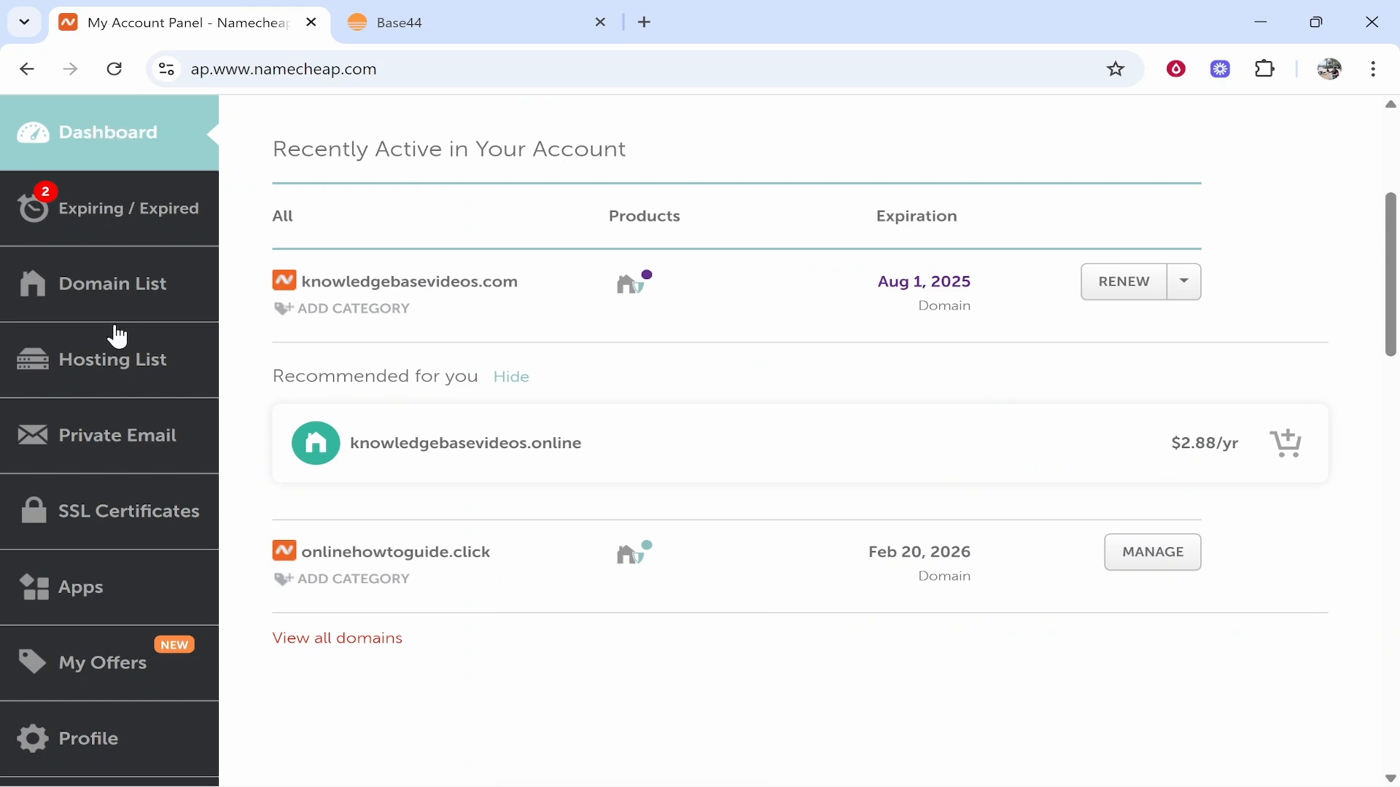
{"action": "left_click", "coordinate": [1164, 573]}
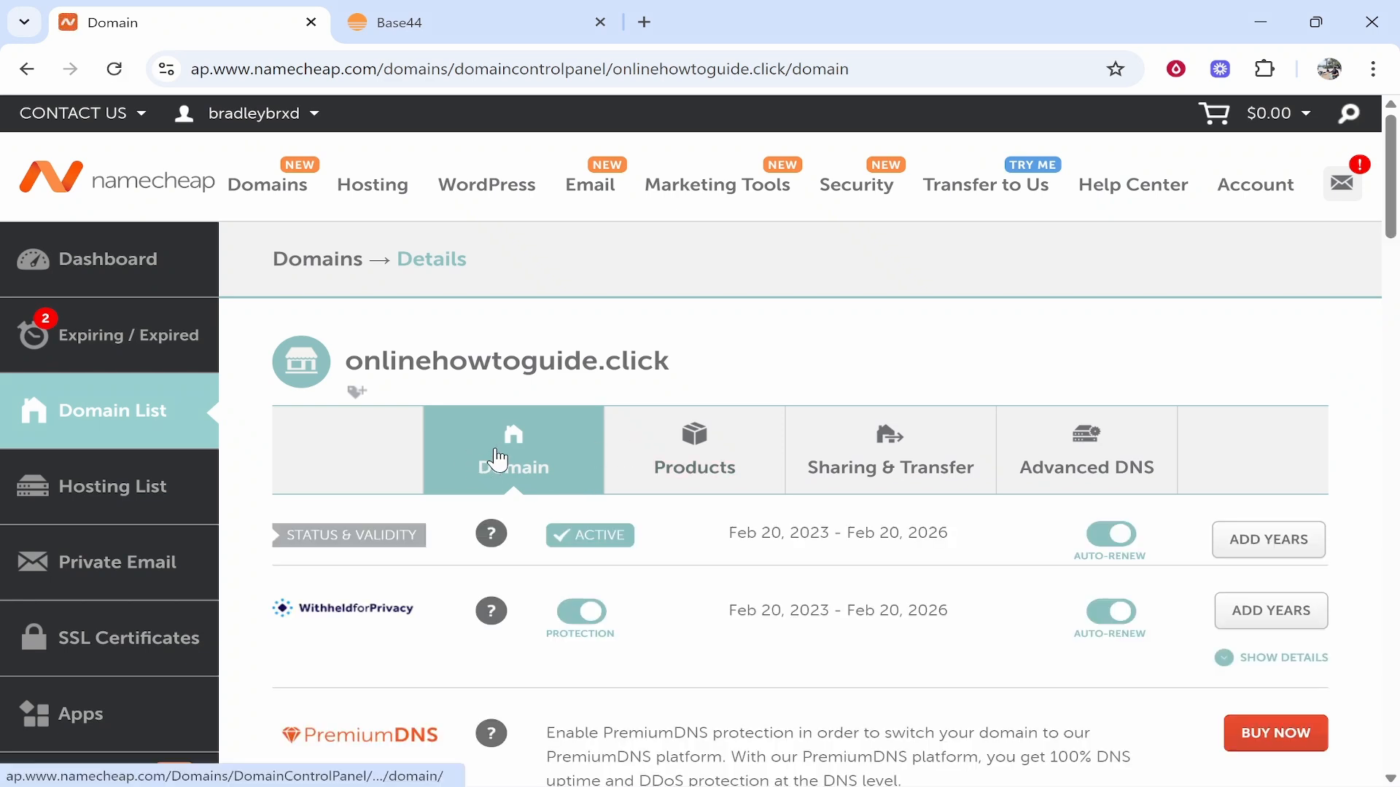
{"action": "scroll", "coordinate": [499, 459], "scroll_direction": "down", "scroll_amount": 3}
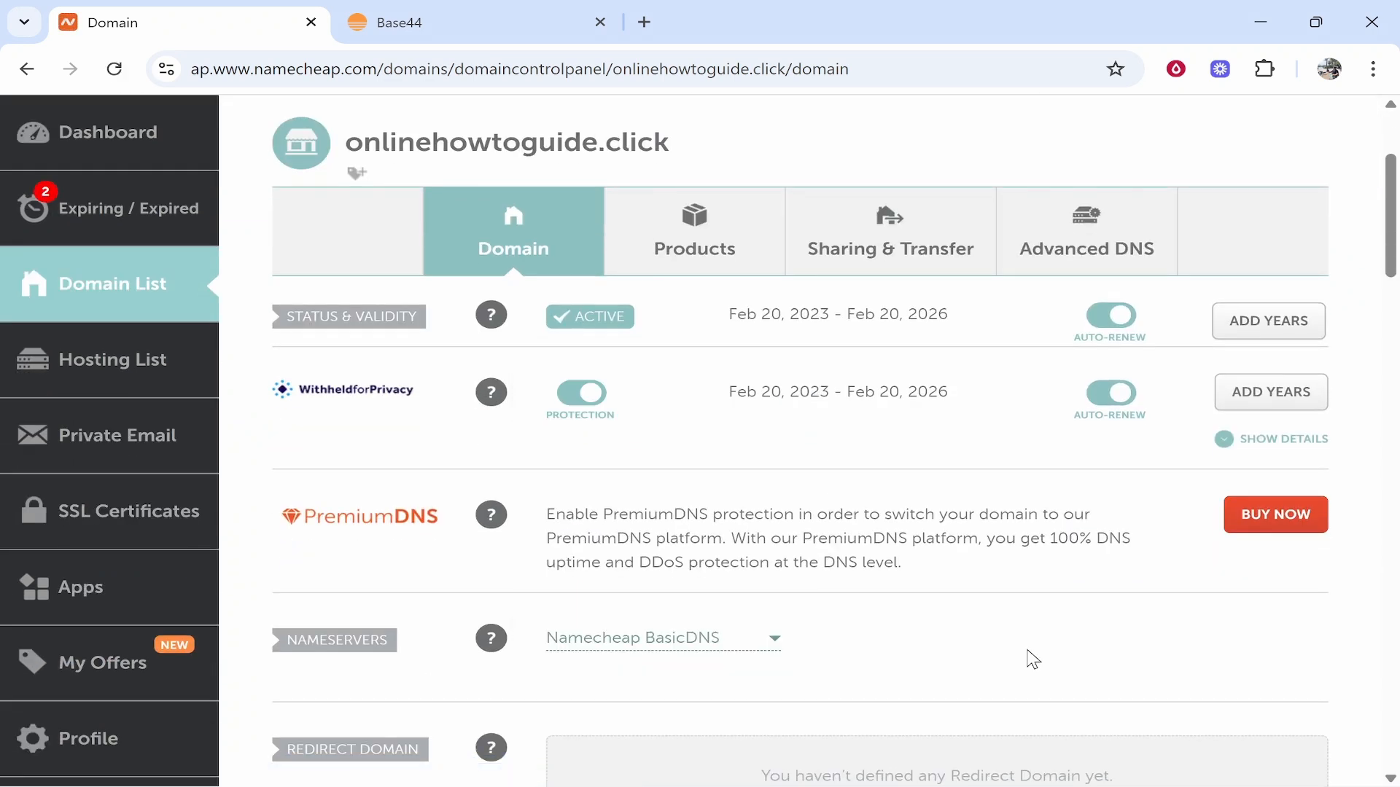
{"action": "left_click", "coordinate": [712, 652]}
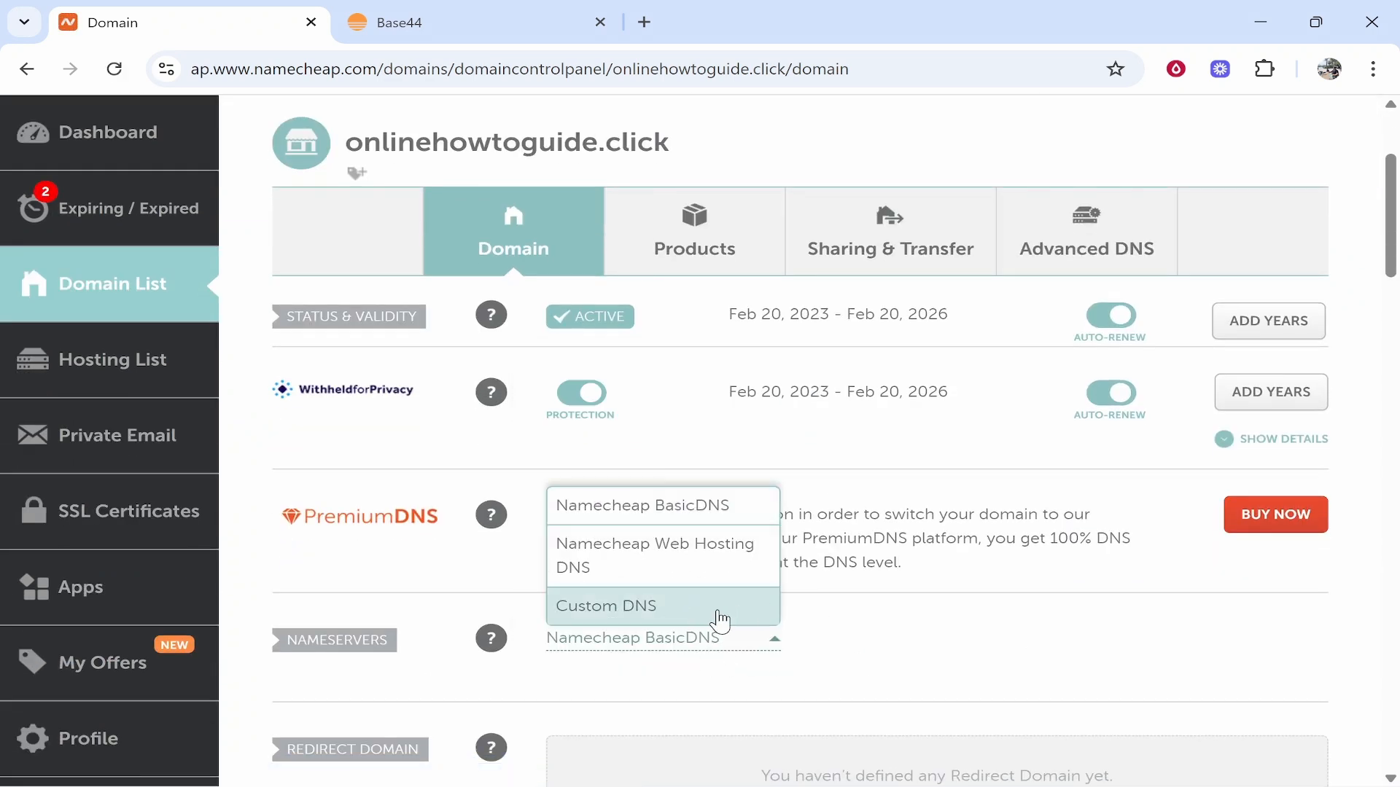
{"action": "left_click", "coordinate": [649, 517]}
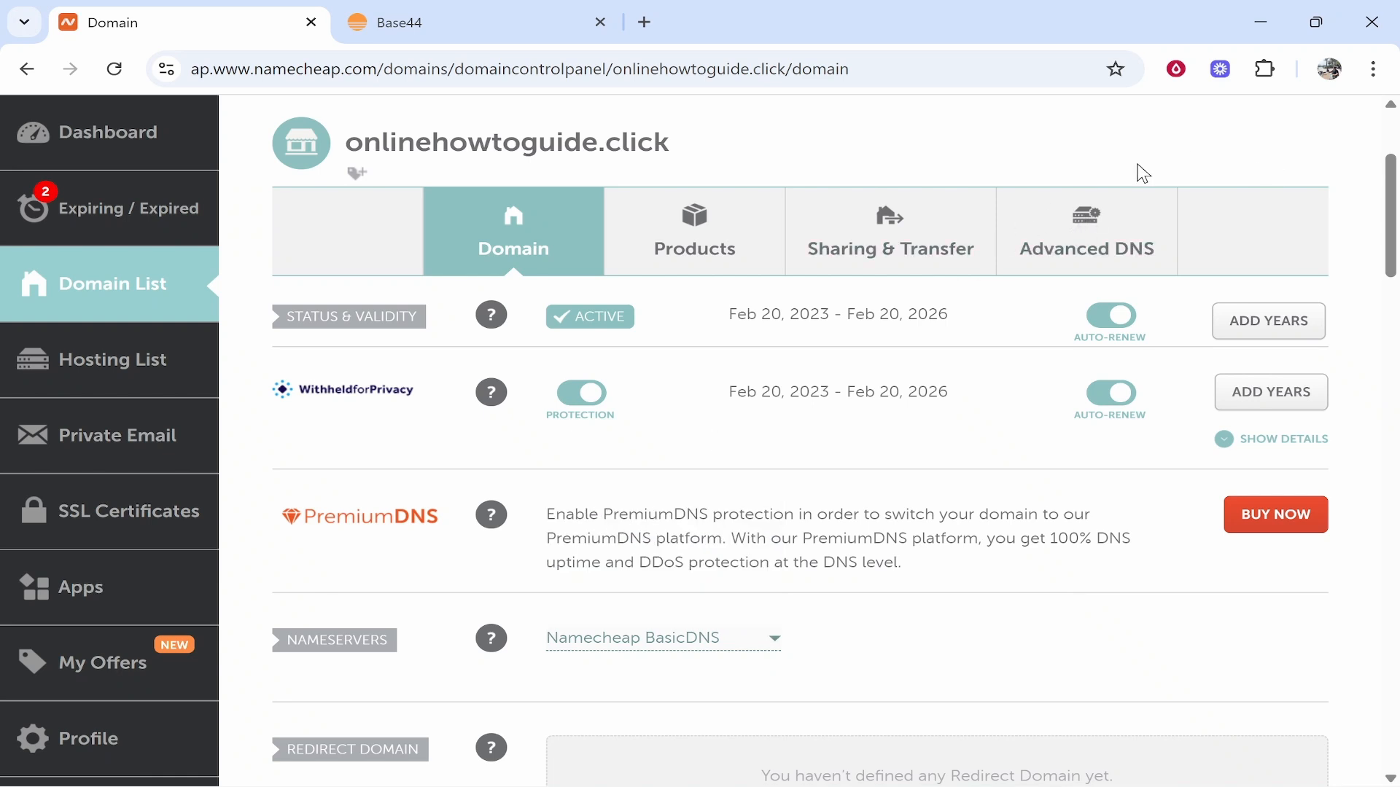
- Open the Advanced DNS settings of onlinehowtoguide.click and locate the host records section
{"action": "left_click", "coordinate": [1097, 252]}
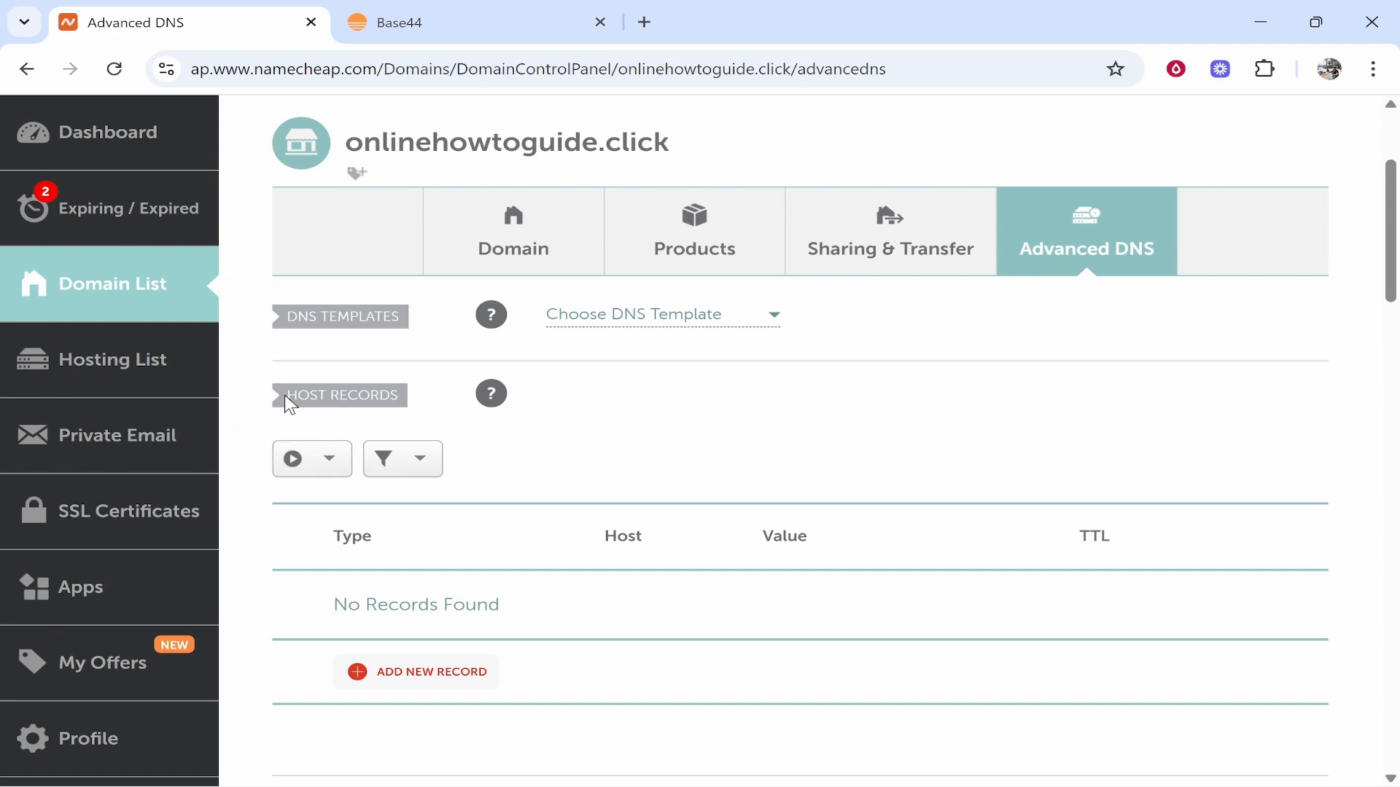
{"action": "left_click_drag", "start_coordinate": [289, 405], "coordinate": [409, 405]}
{"action": "left_click", "coordinate": [410, 405]}
- In Base44's DNS instructions, try to copy the CNAME target base44.onrender.com and check the record's host
{"action": "left_click", "coordinate": [546, 16]}
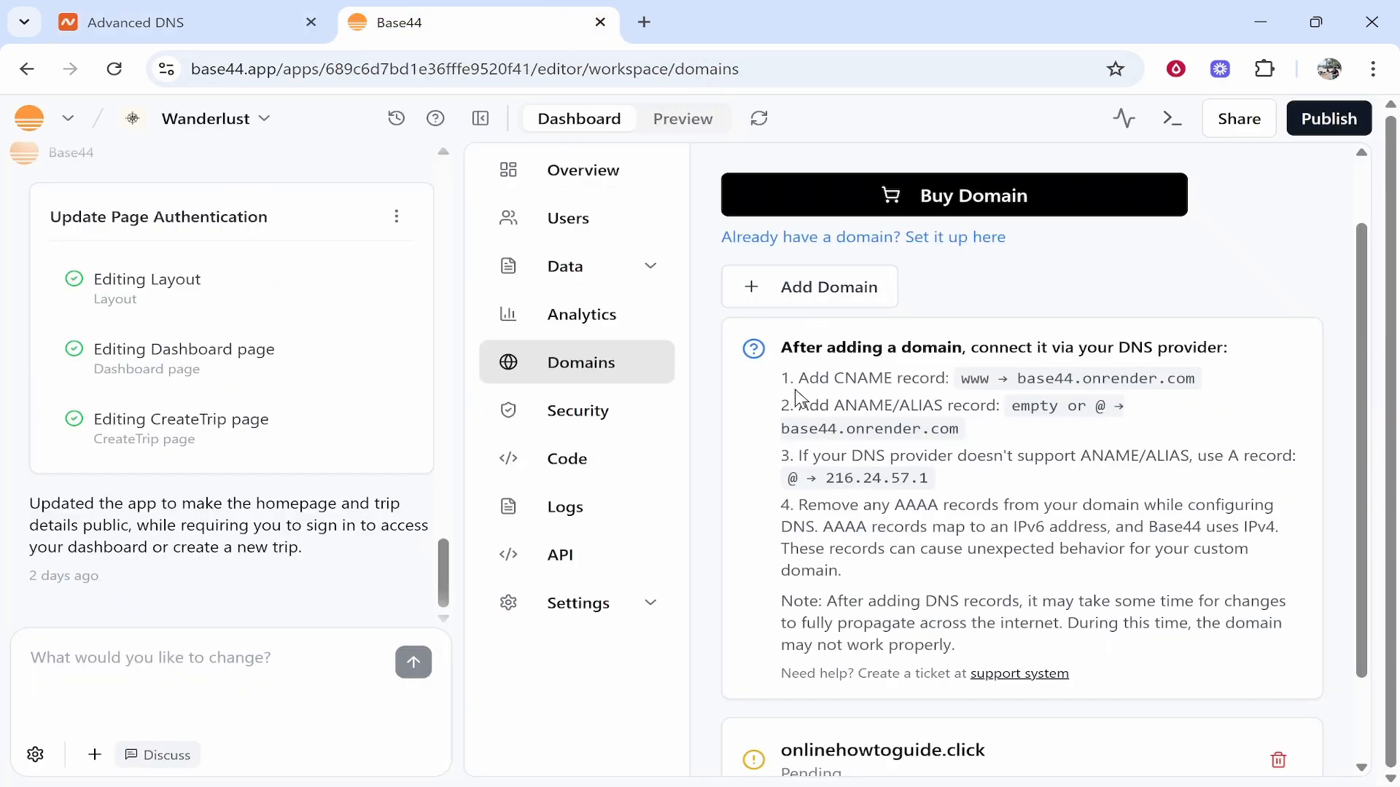
{"action": "left_click_drag", "start_coordinate": [798, 380], "coordinate": [884, 377]}
{"action": "left_click", "coordinate": [818, 387]}
{"action": "left_click_drag", "start_coordinate": [1020, 379], "coordinate": [1199, 380]}
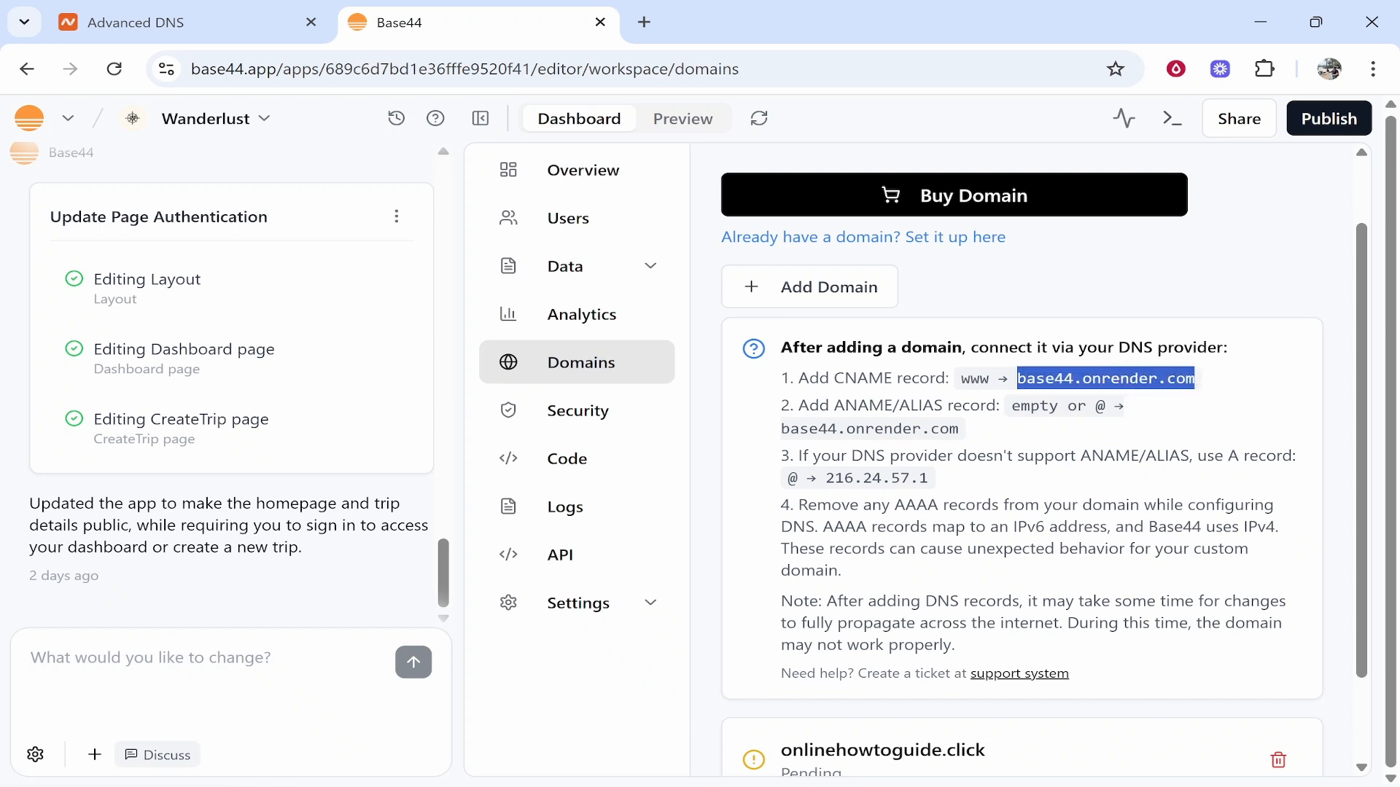
{"action": "right_click", "coordinate": [1204, 392]}
{"action": "left_click", "coordinate": [1102, 402]}
{"action": "left_click_drag", "start_coordinate": [960, 381], "coordinate": [992, 383]}
{"action": "left_click", "coordinate": [1095, 387]}
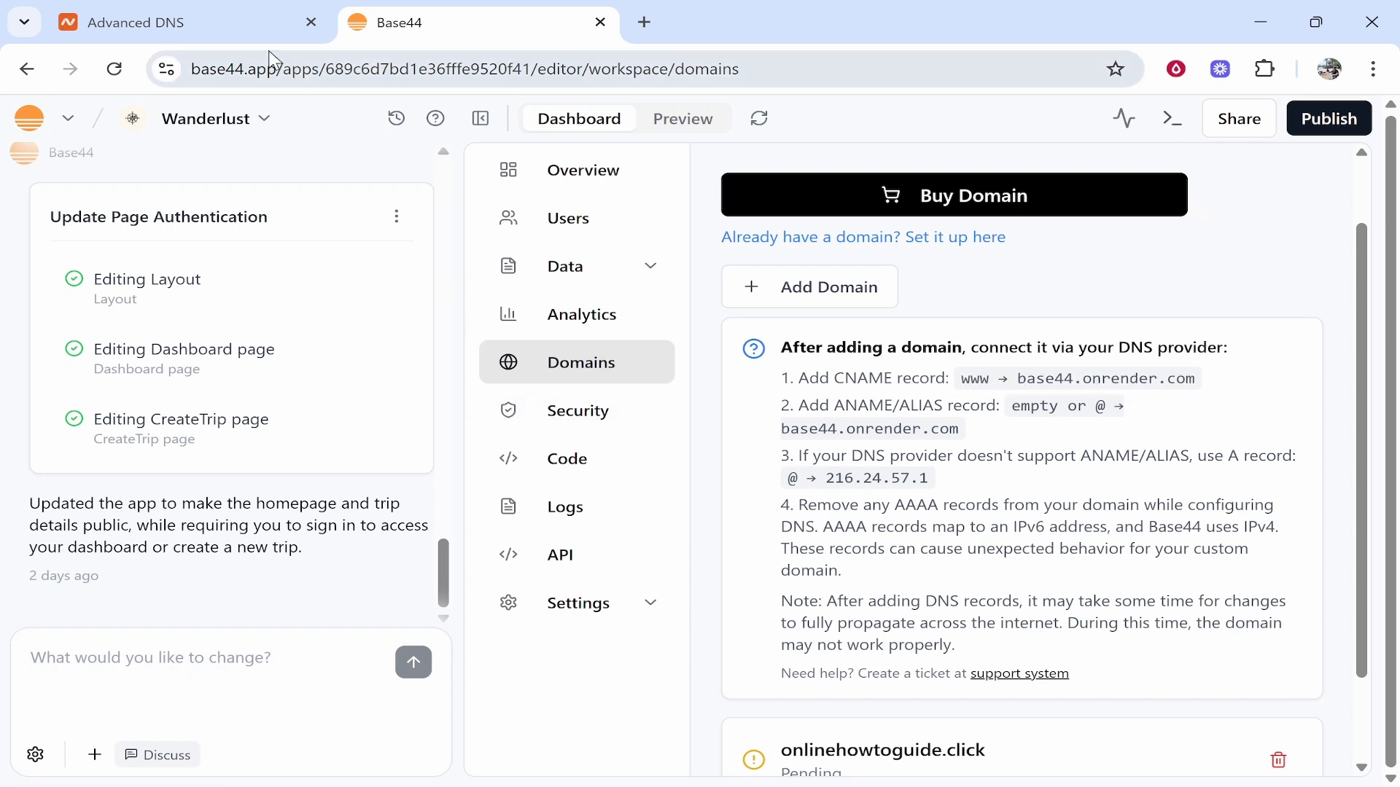
{"action": "left_click", "coordinate": [211, 11]}
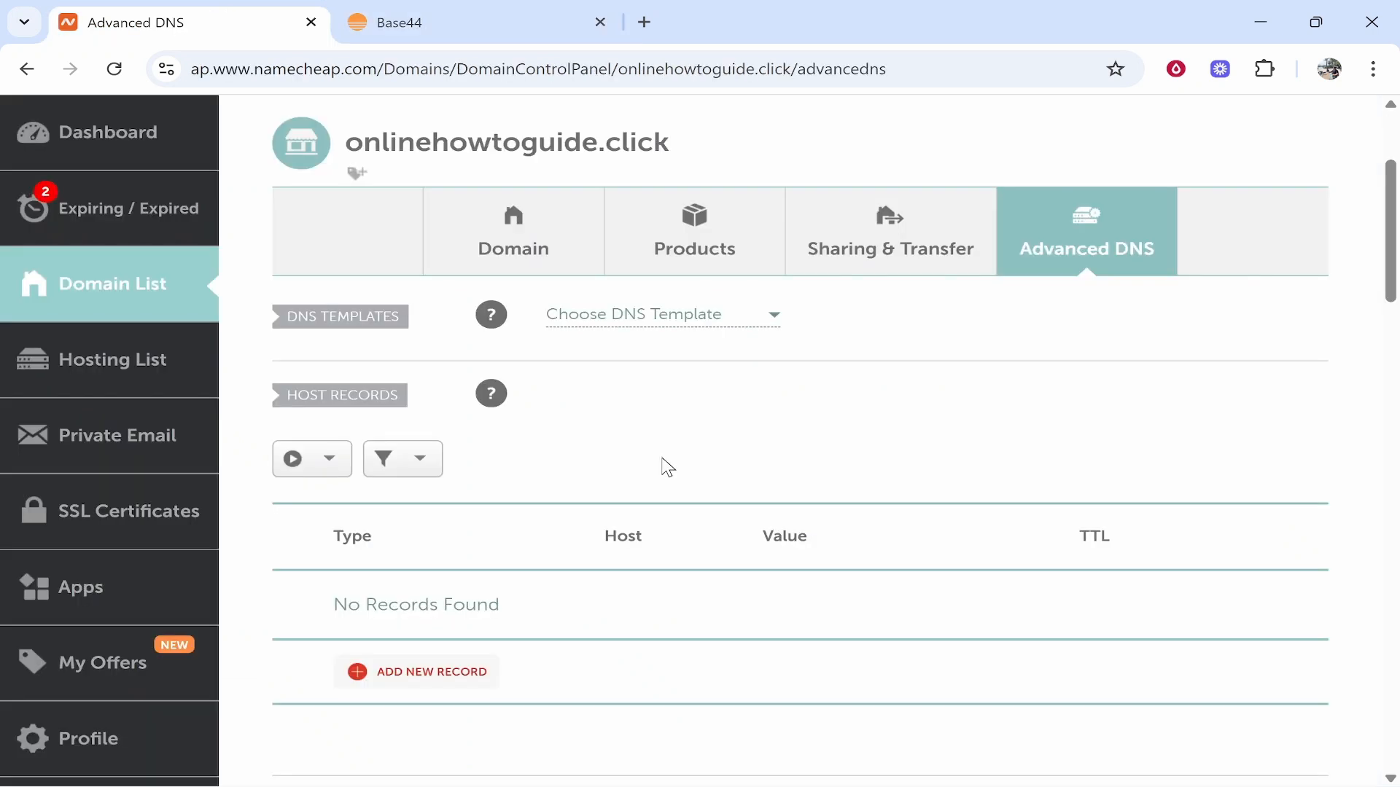
{"action": "scroll", "coordinate": [583, 459], "scroll_direction": "down", "scroll_amount": 2}
{"action": "left_click", "coordinate": [400, 573]}
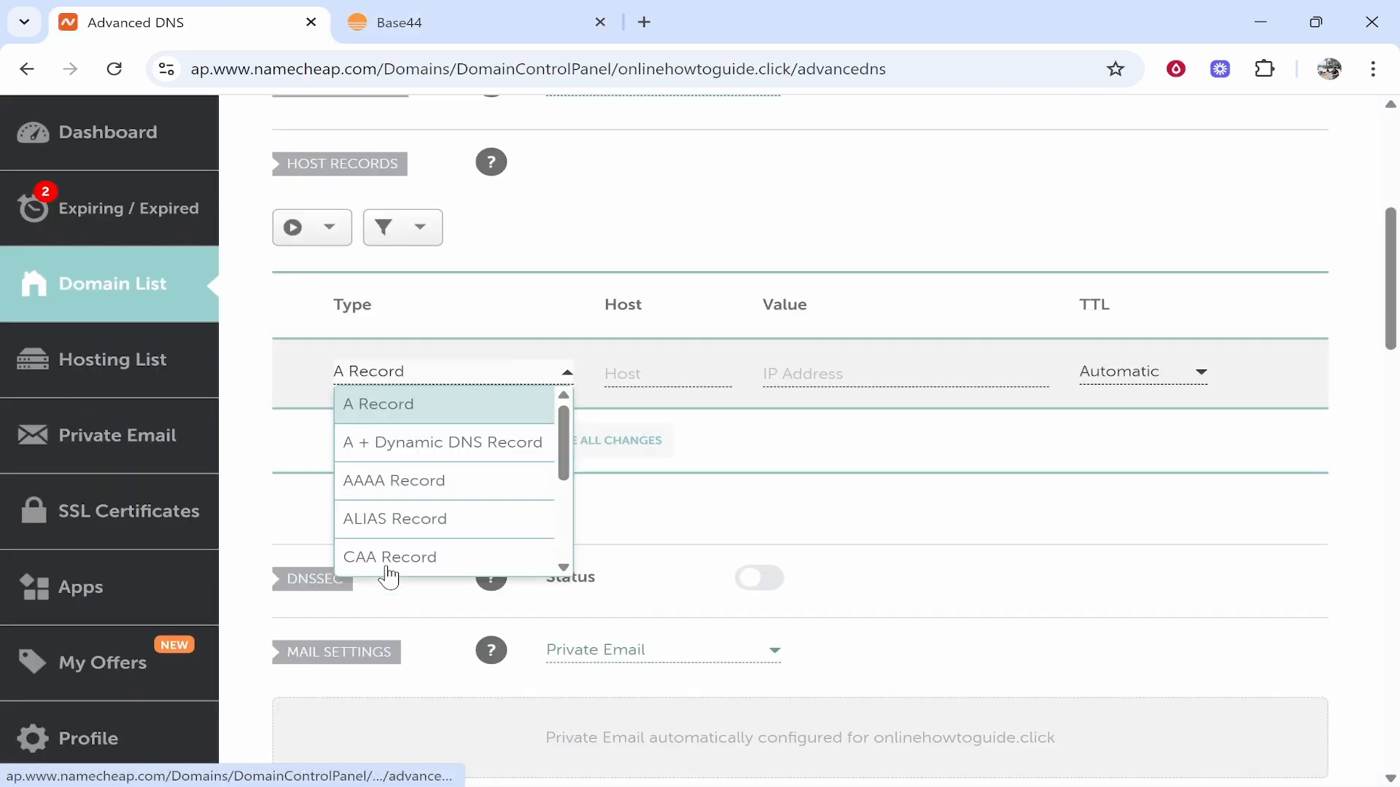
{"action": "scroll", "coordinate": [403, 485], "scroll_direction": "down", "scroll_amount": 3}
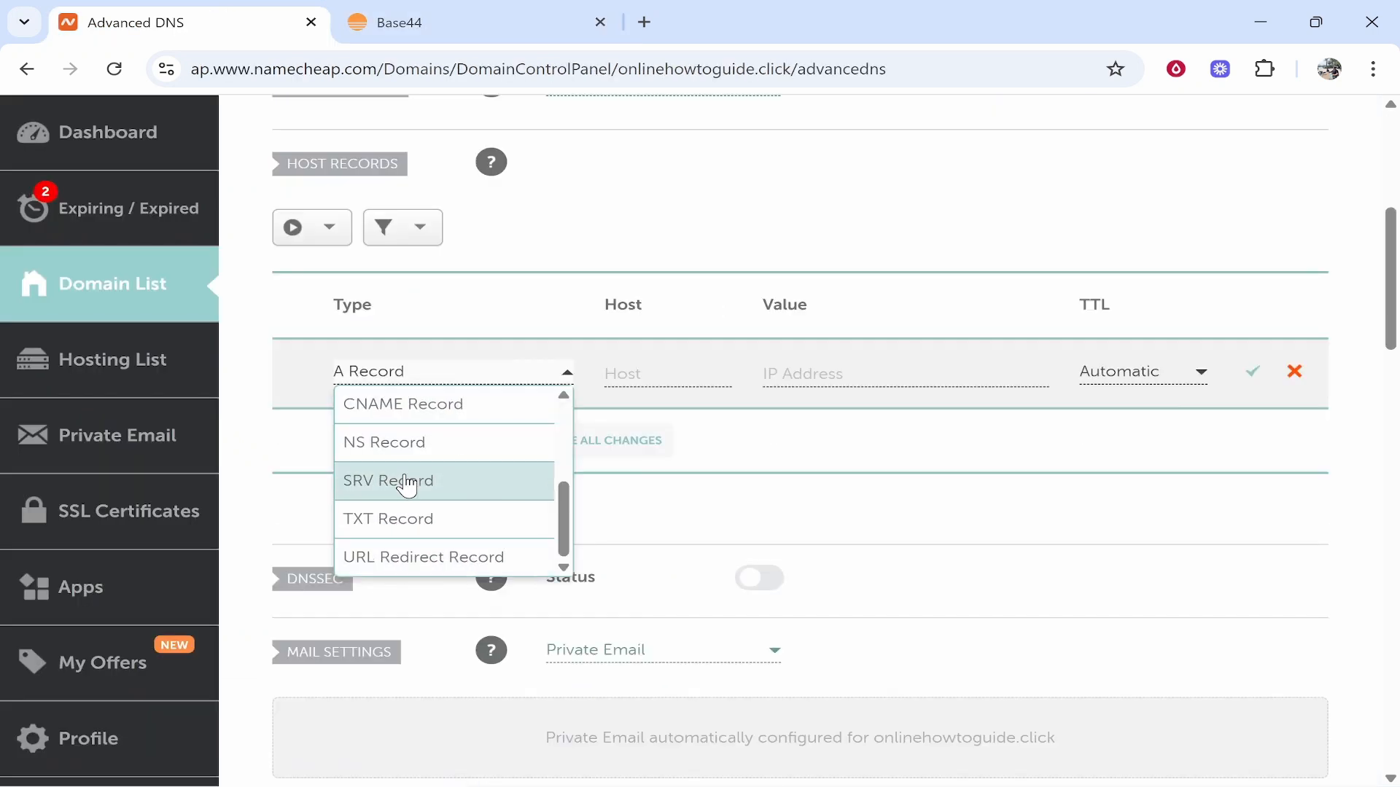
{"action": "left_click", "coordinate": [376, 406]}
{"action": "left_click", "coordinate": [636, 376]}
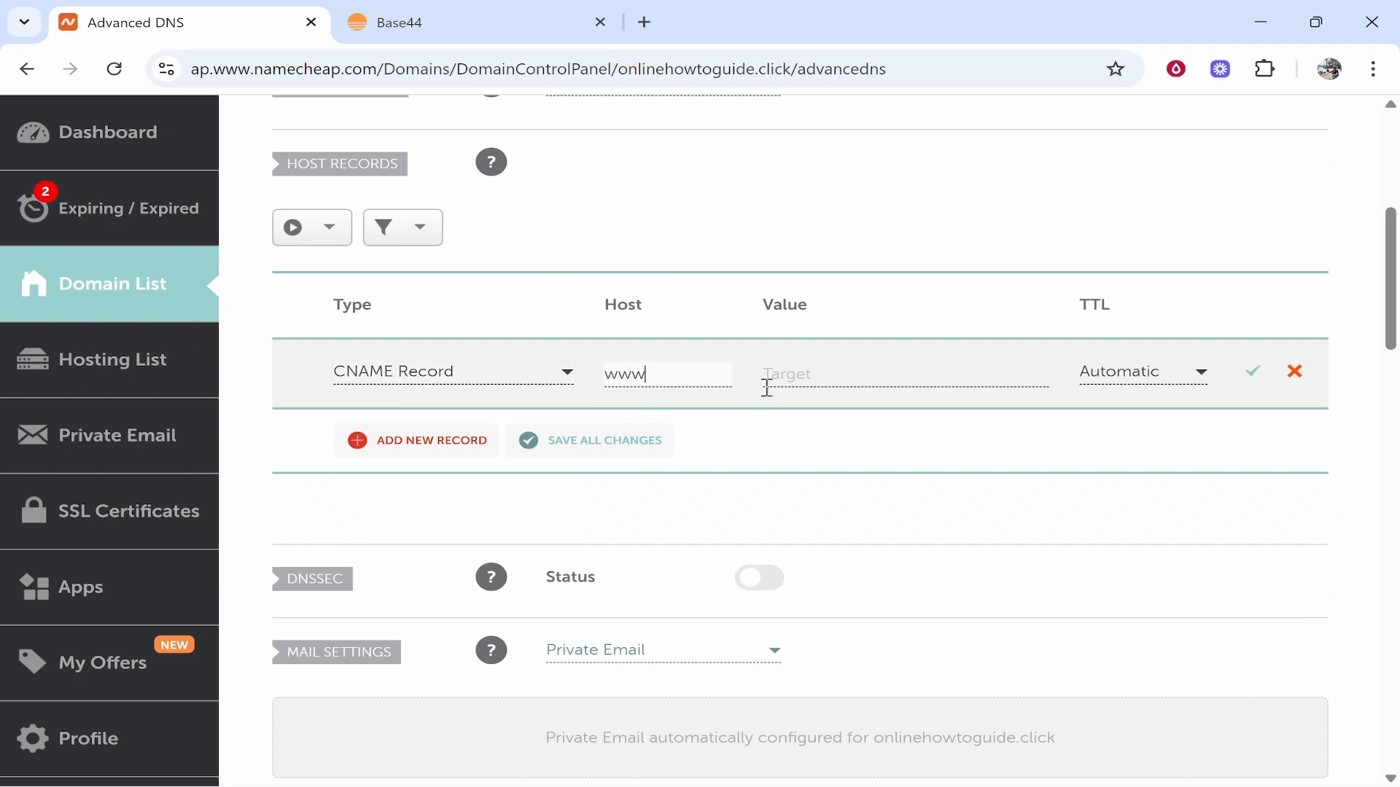
- Set the www CNAME record's value to base44.onrender.com, copied from Base44's DNS instructions, and save the record
{"action": "left_click", "coordinate": [826, 377]}
{"action": "right_click", "coordinate": [859, 371]}
{"action": "left_click", "coordinate": [915, 485]}
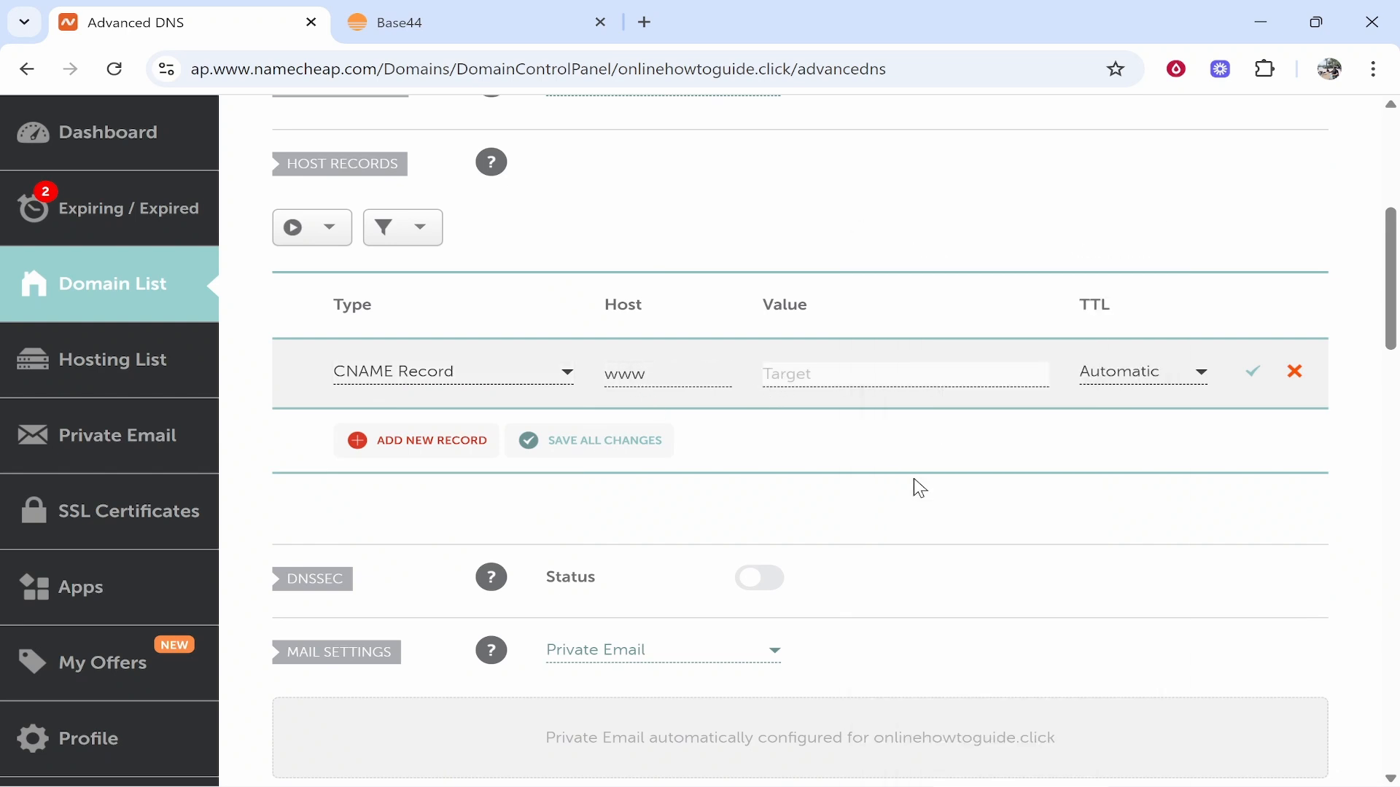
{"action": "left_click", "coordinate": [421, 21]}
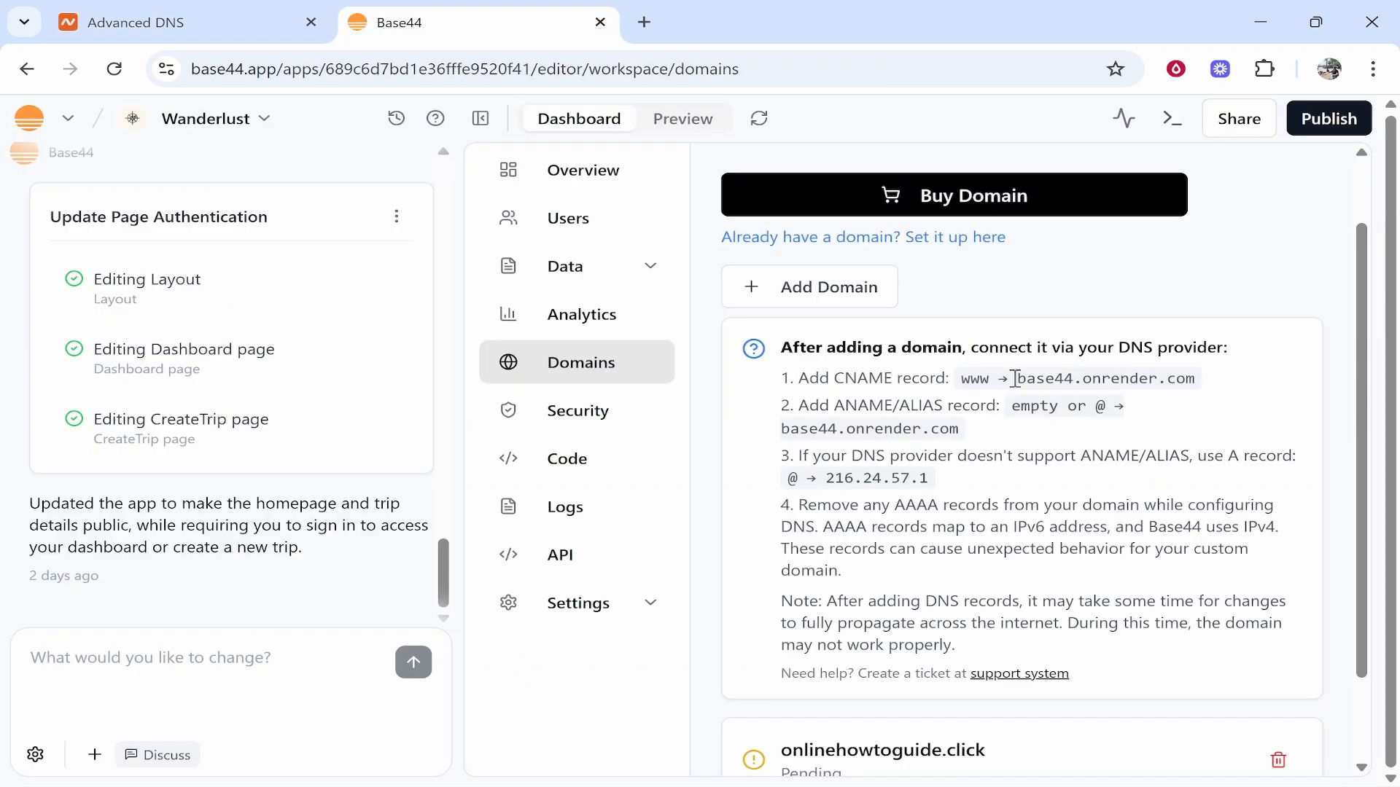
{"action": "left_click_drag", "start_coordinate": [1018, 377], "coordinate": [1185, 381]}
{"action": "left_click", "coordinate": [175, 22]}
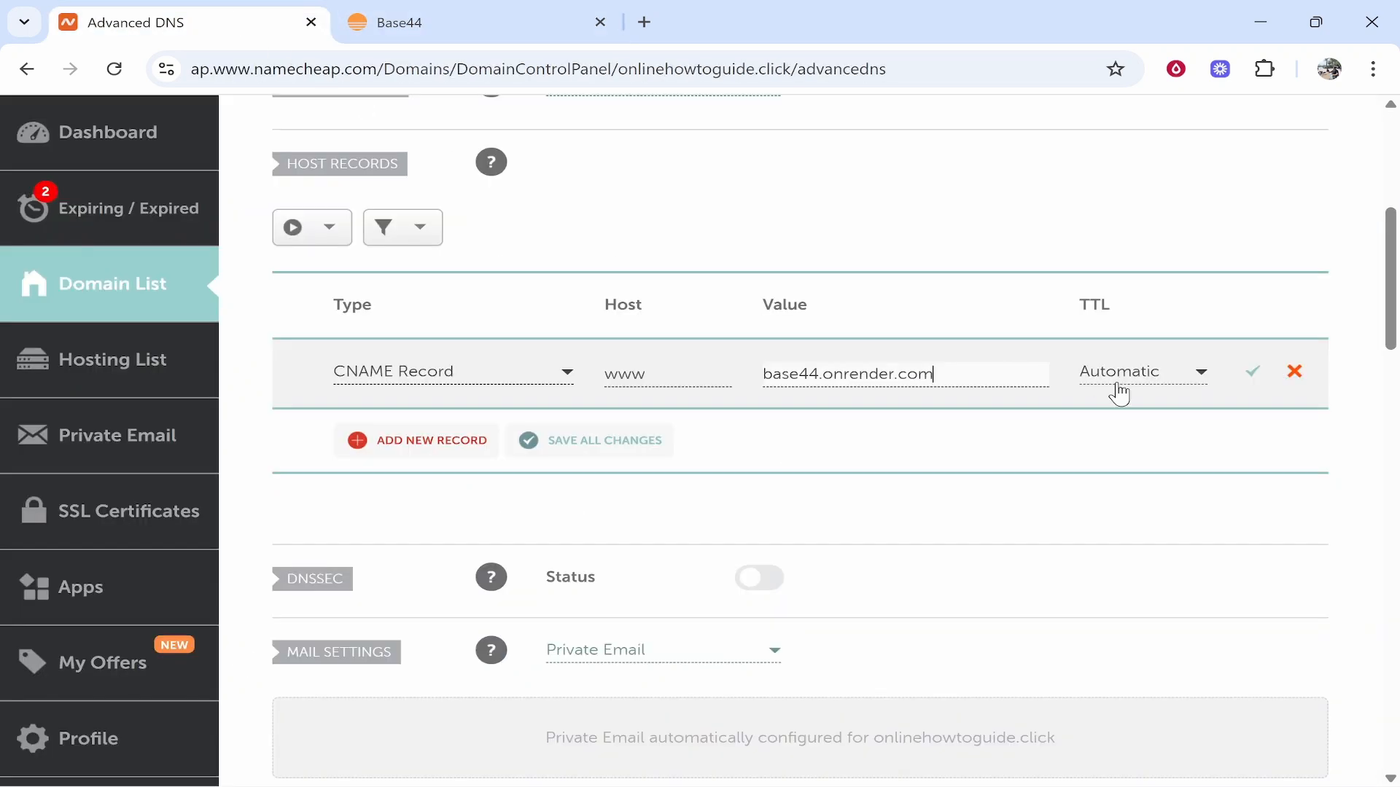
{"action": "left_click", "coordinate": [1254, 374]}
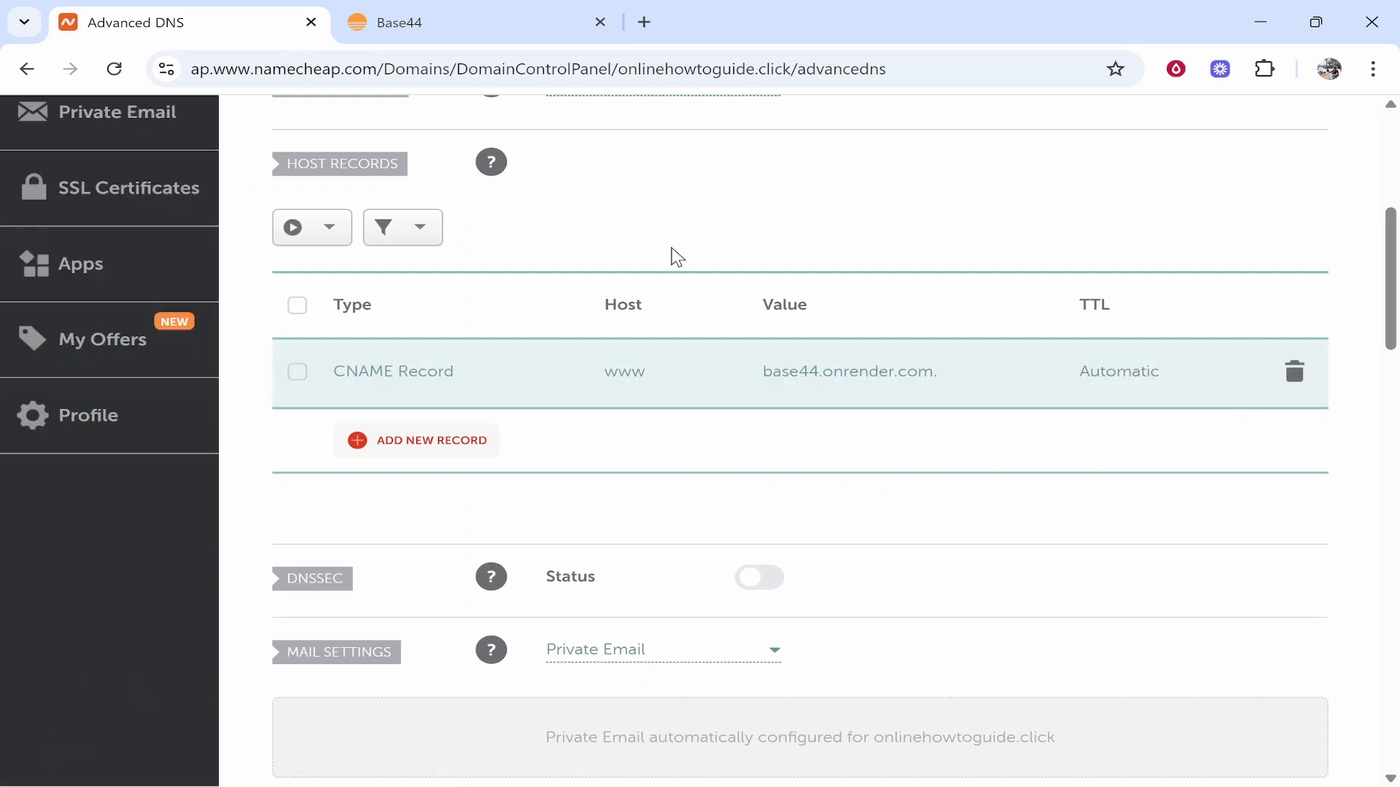
- Read Base44's DNS instructions for the ANAME/ALIAS record's host and target and for the A-record alternative
{"action": "left_click", "coordinate": [474, 22]}
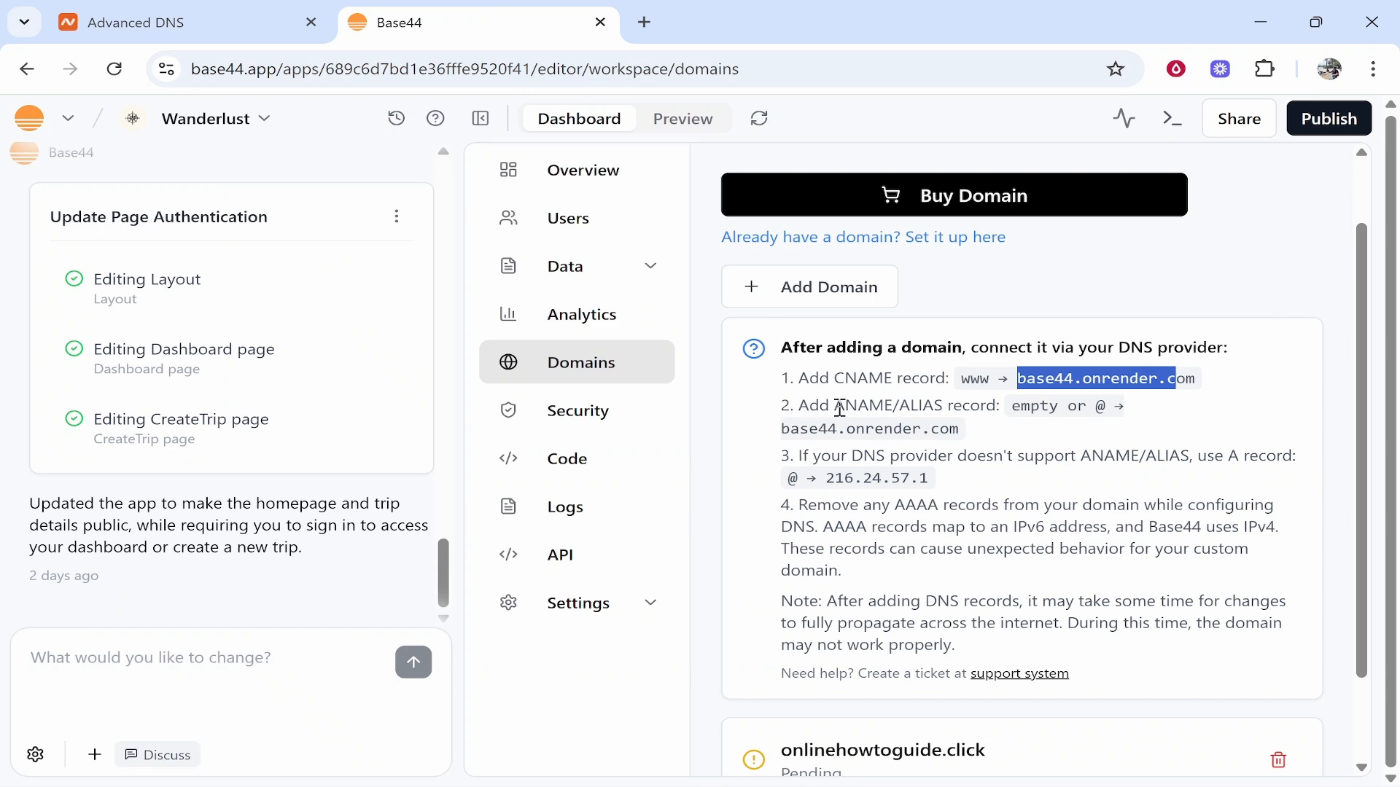
{"action": "left_click_drag", "start_coordinate": [835, 405], "coordinate": [898, 405]}
{"action": "left_click", "coordinate": [935, 405]}
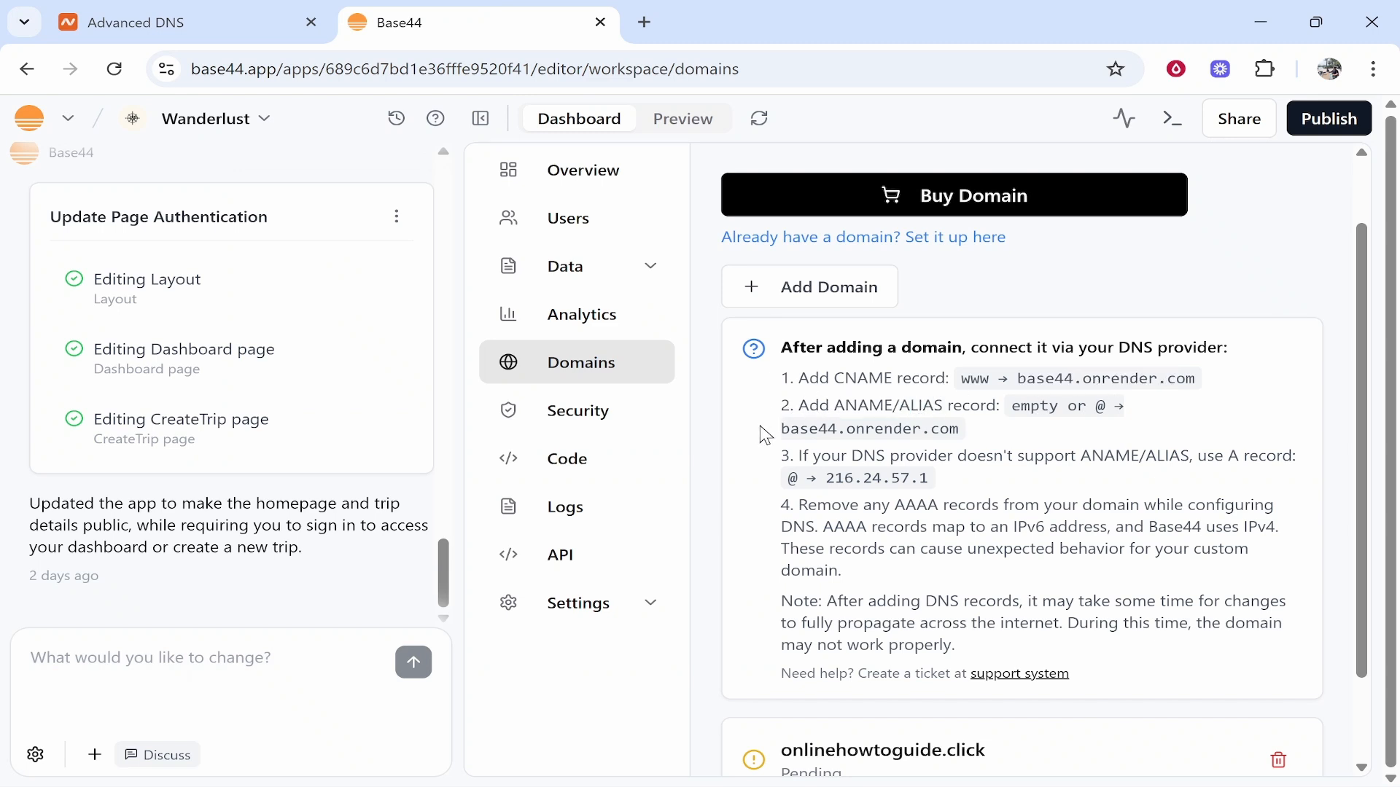
{"action": "left_click_drag", "start_coordinate": [771, 429], "coordinate": [981, 431]}
{"action": "left_click", "coordinate": [974, 399]}
{"action": "left_click_drag", "start_coordinate": [798, 459], "coordinate": [1160, 462]}
{"action": "left_click", "coordinate": [1187, 463]}
- In Namecheap, add a new ALIAS host record for onlinehowtoguide.click with the host @
{"action": "left_click", "coordinate": [191, 18]}
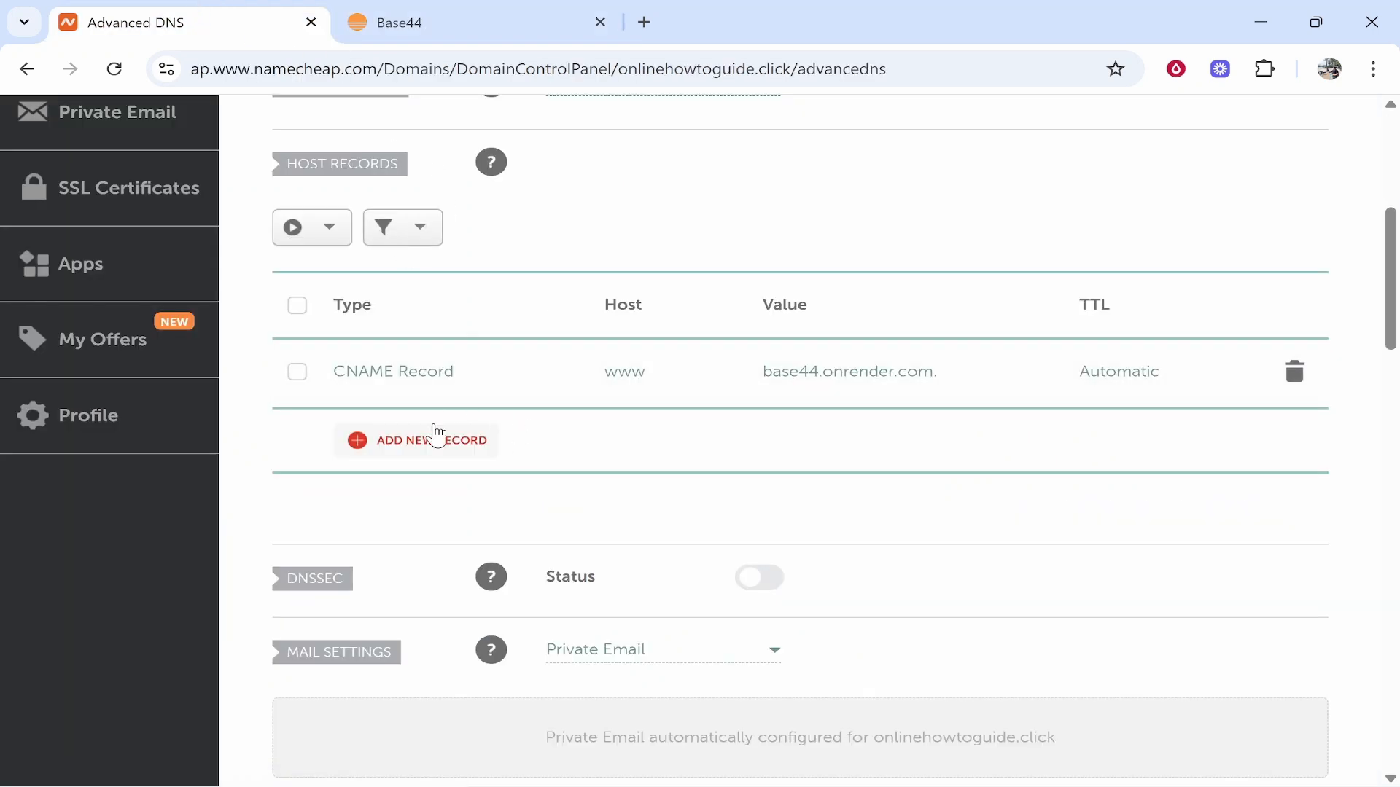
{"action": "left_click", "coordinate": [412, 446]}
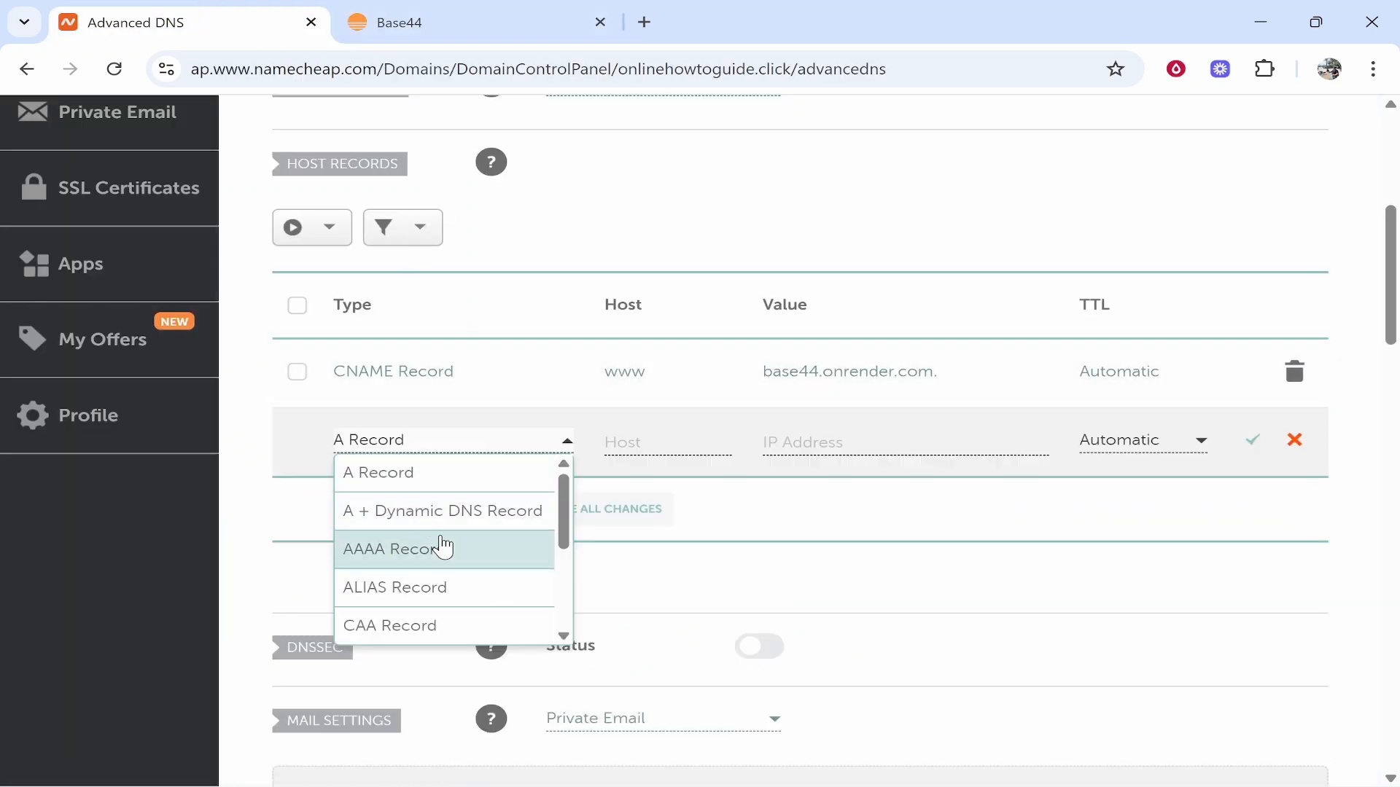
{"action": "scroll", "coordinate": [438, 540], "scroll_direction": "down", "scroll_amount": 2}
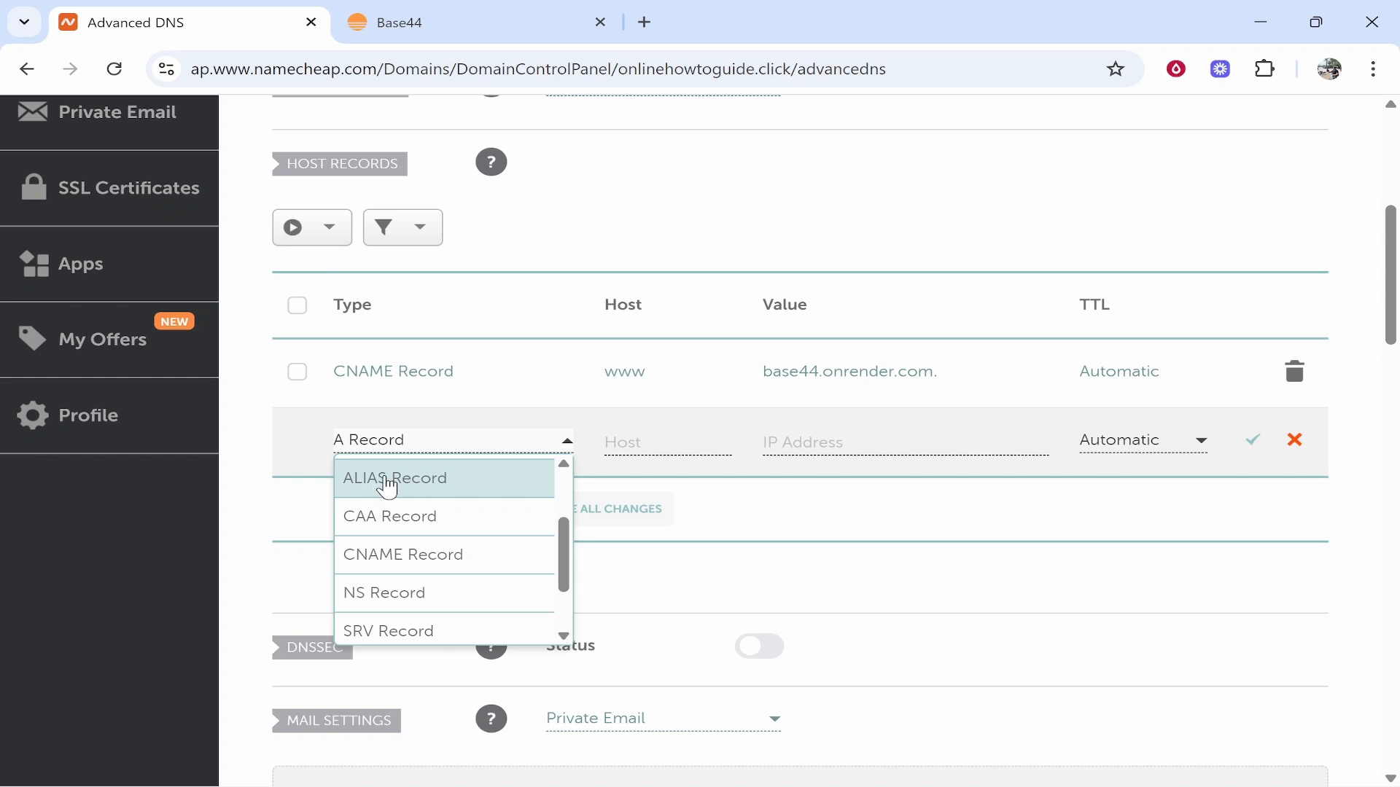
{"action": "left_click", "coordinate": [422, 493]}
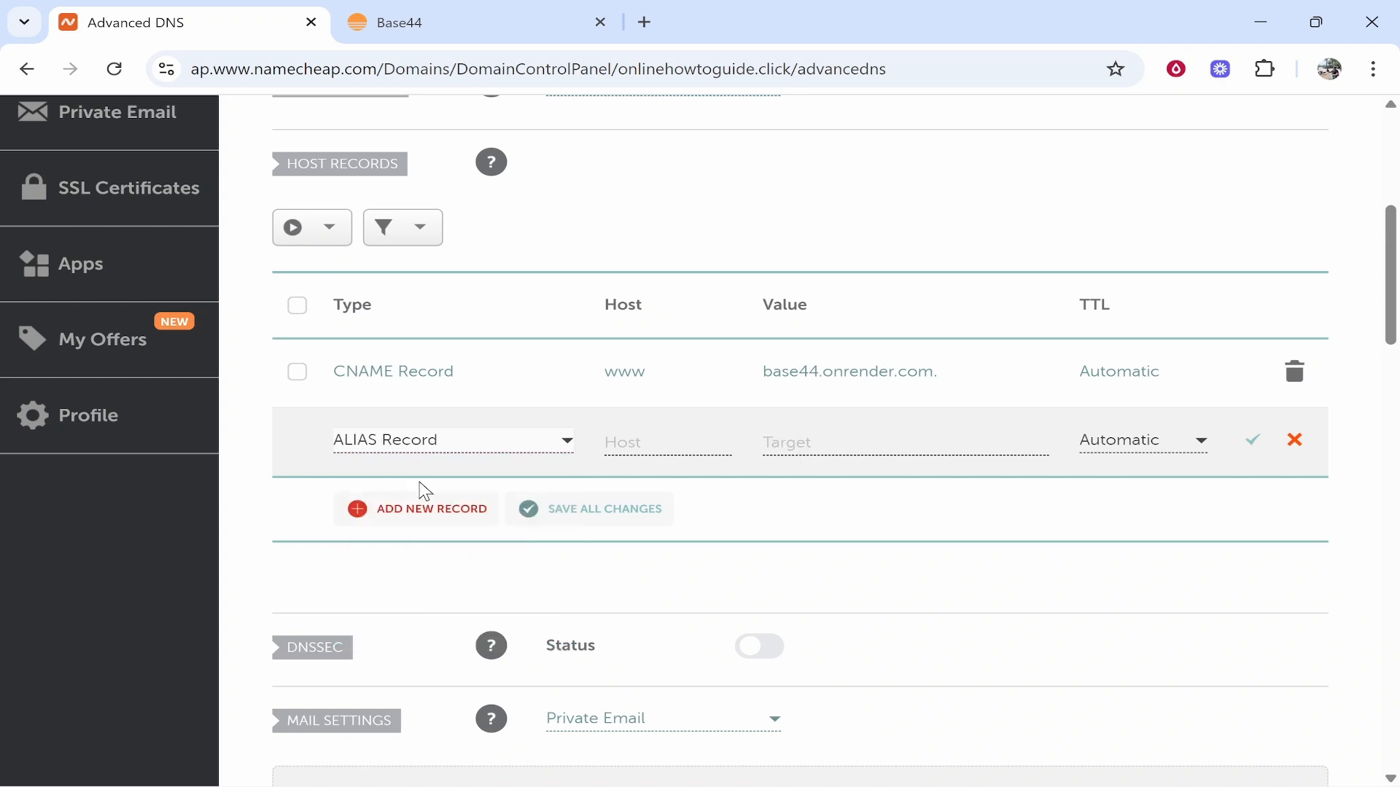
{"action": "left_click", "coordinate": [444, 20]}
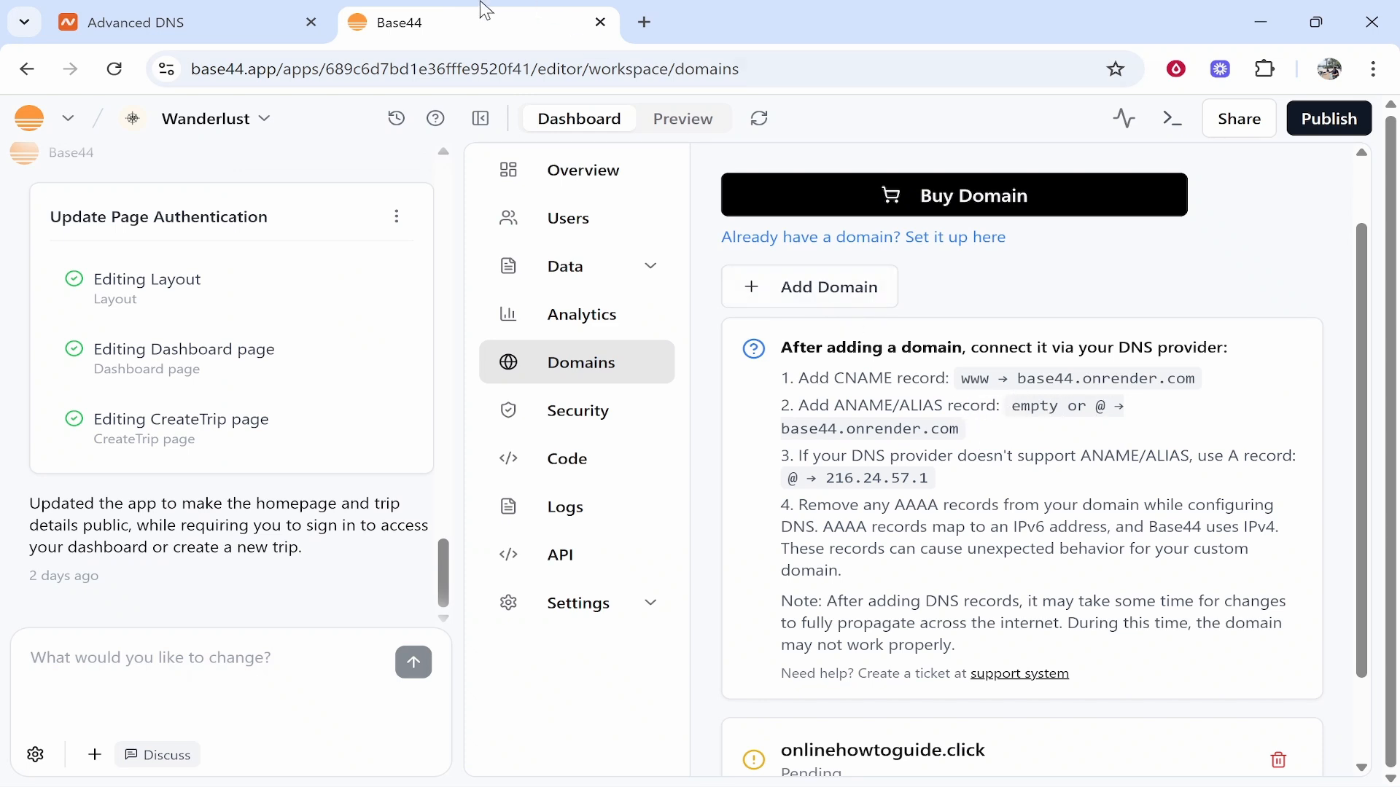
{"action": "key", "text": "ctrl+shift+Tab"}
{"action": "left_click", "coordinate": [641, 446]}
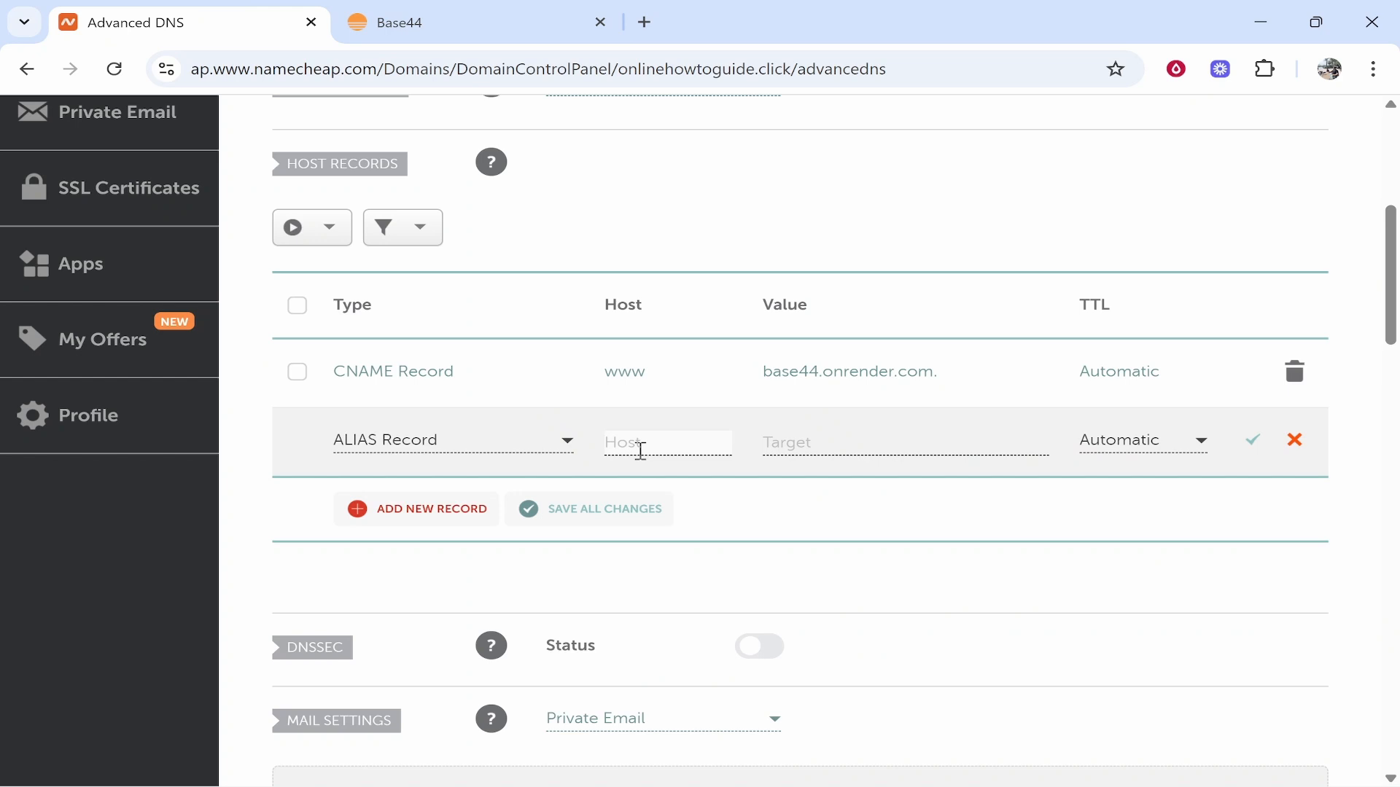
{"action": "type", "text": "@"}
- Set the ALIAS record's target to base44.onrender.com, copied from Base44's DNS instructions, and save the record
{"action": "left_click", "coordinate": [834, 449]}
{"action": "left_click", "coordinate": [374, 15]}
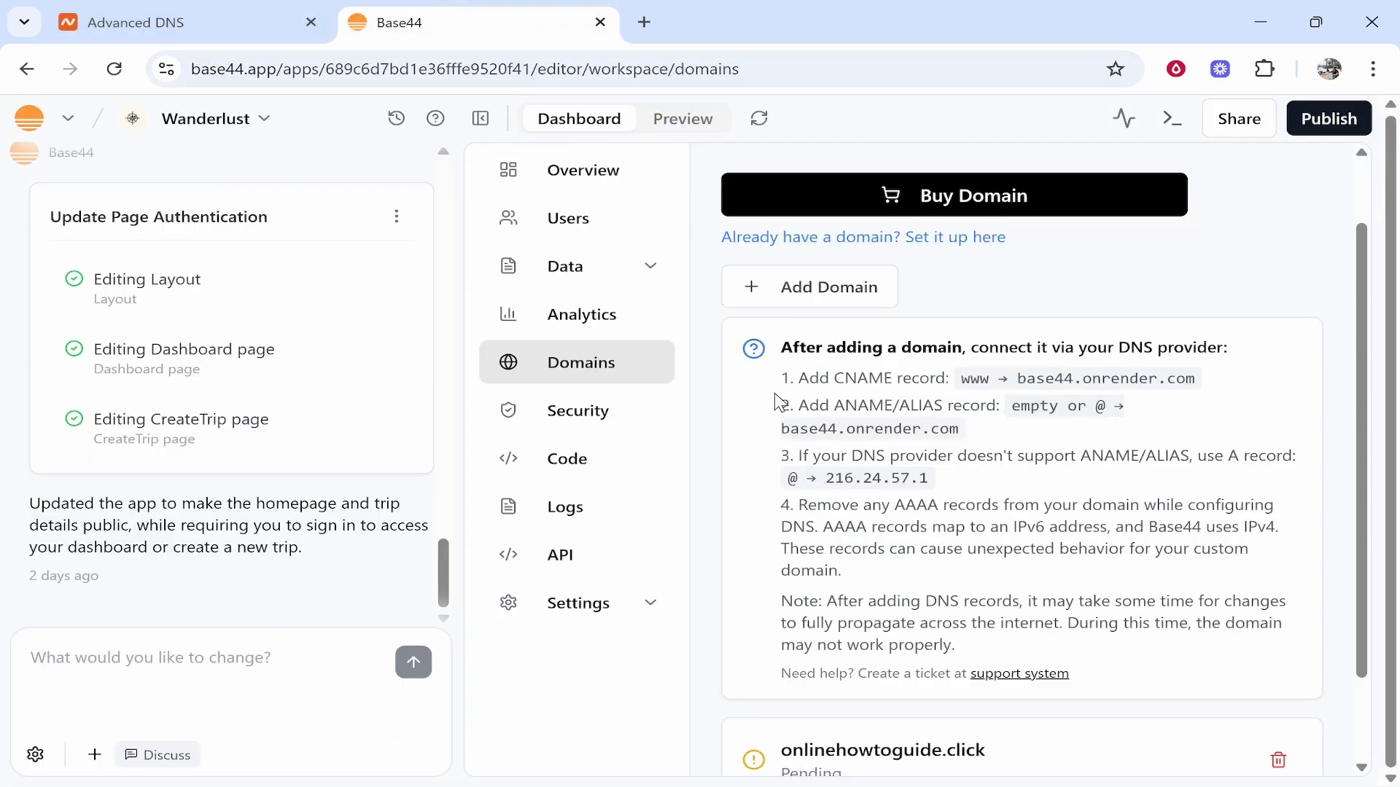
{"action": "left_click_drag", "start_coordinate": [782, 423], "coordinate": [961, 430]}
{"action": "right_click", "coordinate": [909, 430]}
{"action": "left_click", "coordinate": [975, 457]}
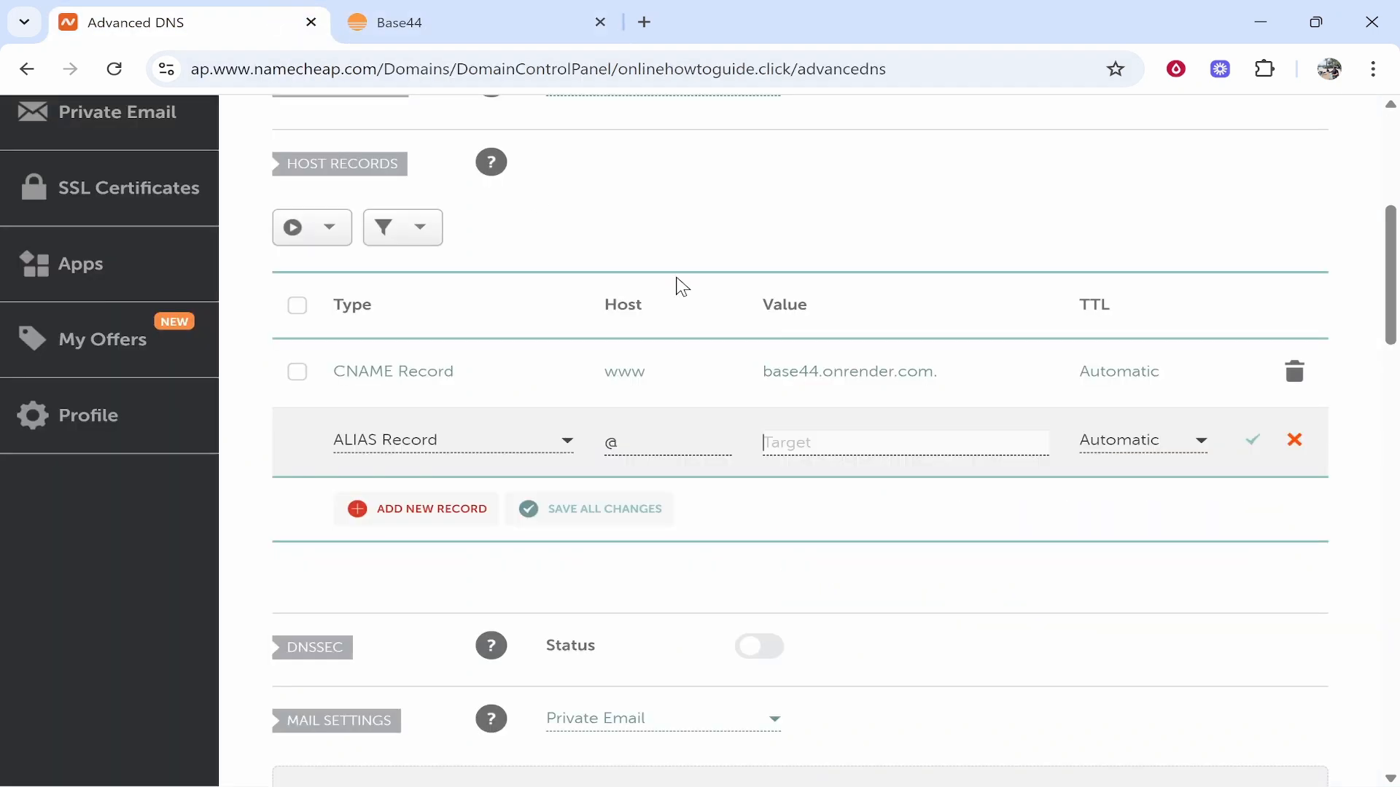
{"action": "right_click", "coordinate": [834, 451]}
{"action": "left_click", "coordinate": [874, 490]}
{"action": "left_click", "coordinate": [1245, 449]}
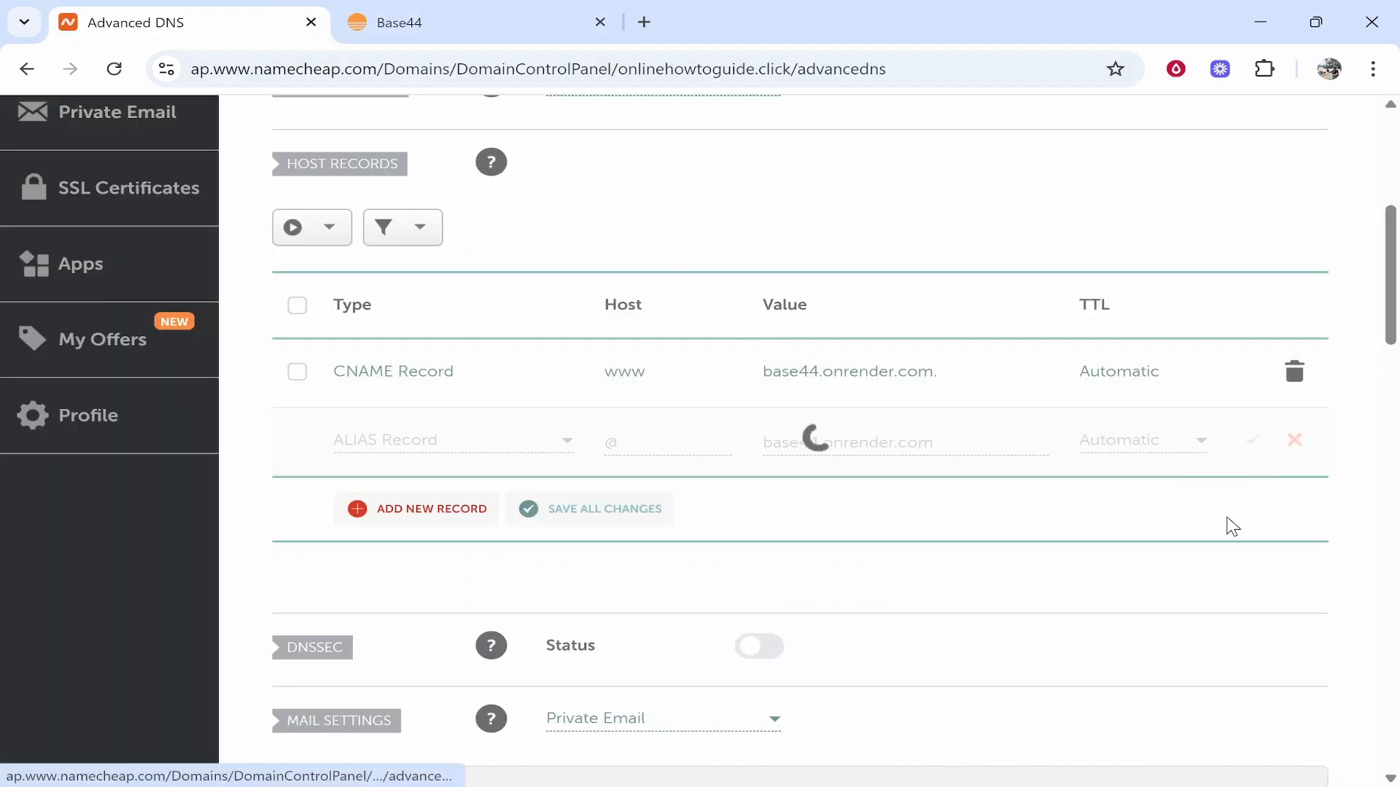
- Review Base44's A-record alternative for providers without ANAME/ALIAS support and check the host records in Namecheap against the instructions
{"action": "left_click", "coordinate": [506, 12]}
{"action": "left_click_drag", "start_coordinate": [799, 458], "coordinate": [858, 458]}
{"action": "left_click", "coordinate": [863, 458]}
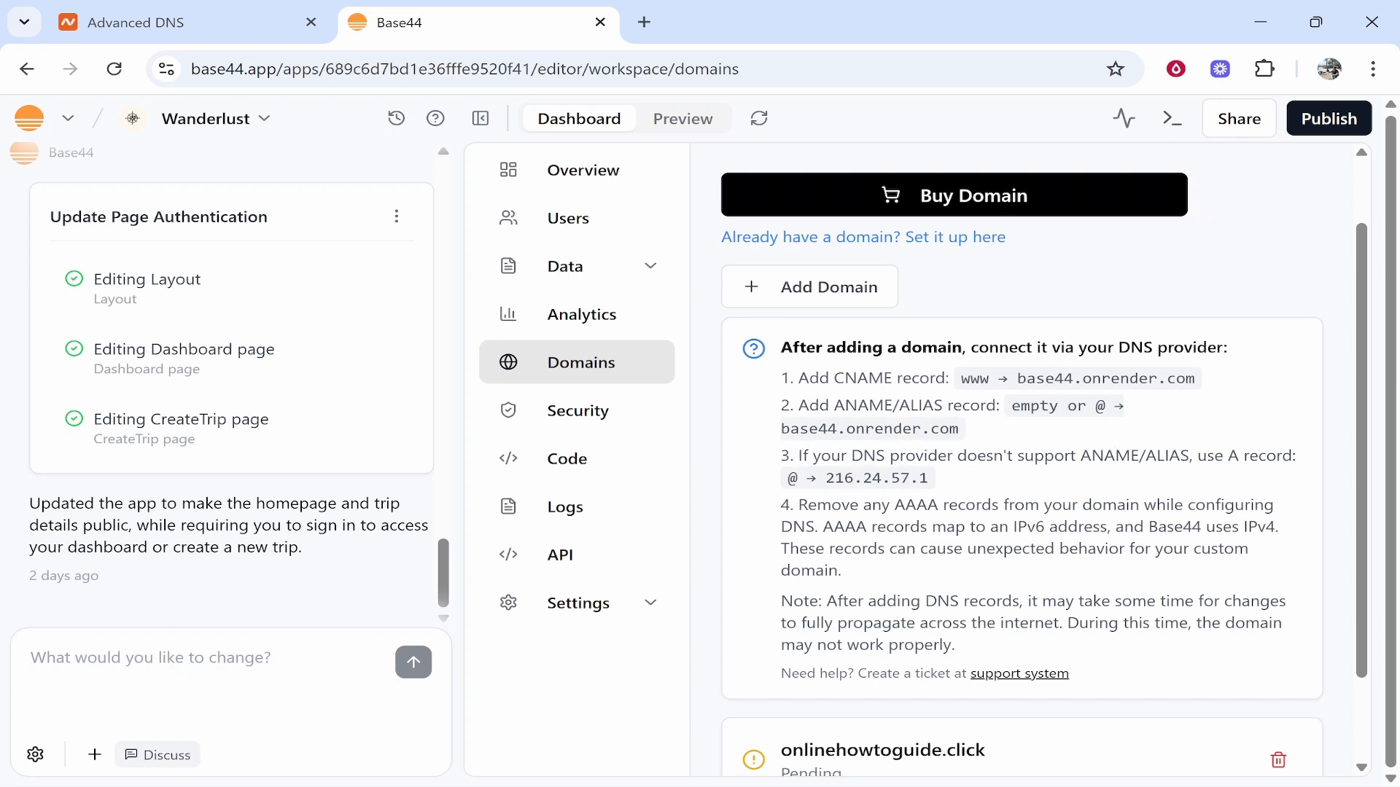
{"action": "double_click", "coordinate": [901, 403]}
{"action": "left_click", "coordinate": [862, 464]}
{"action": "left_click_drag", "start_coordinate": [780, 467], "coordinate": [977, 478]}
{"action": "left_click", "coordinate": [977, 479]}
{"action": "left_click", "coordinate": [182, 22]}
{"action": "scroll", "coordinate": [557, 485], "scroll_direction": "down", "scroll_amount": 2}
{"action": "scroll", "coordinate": [557, 487], "scroll_direction": "up", "scroll_amount": 2}
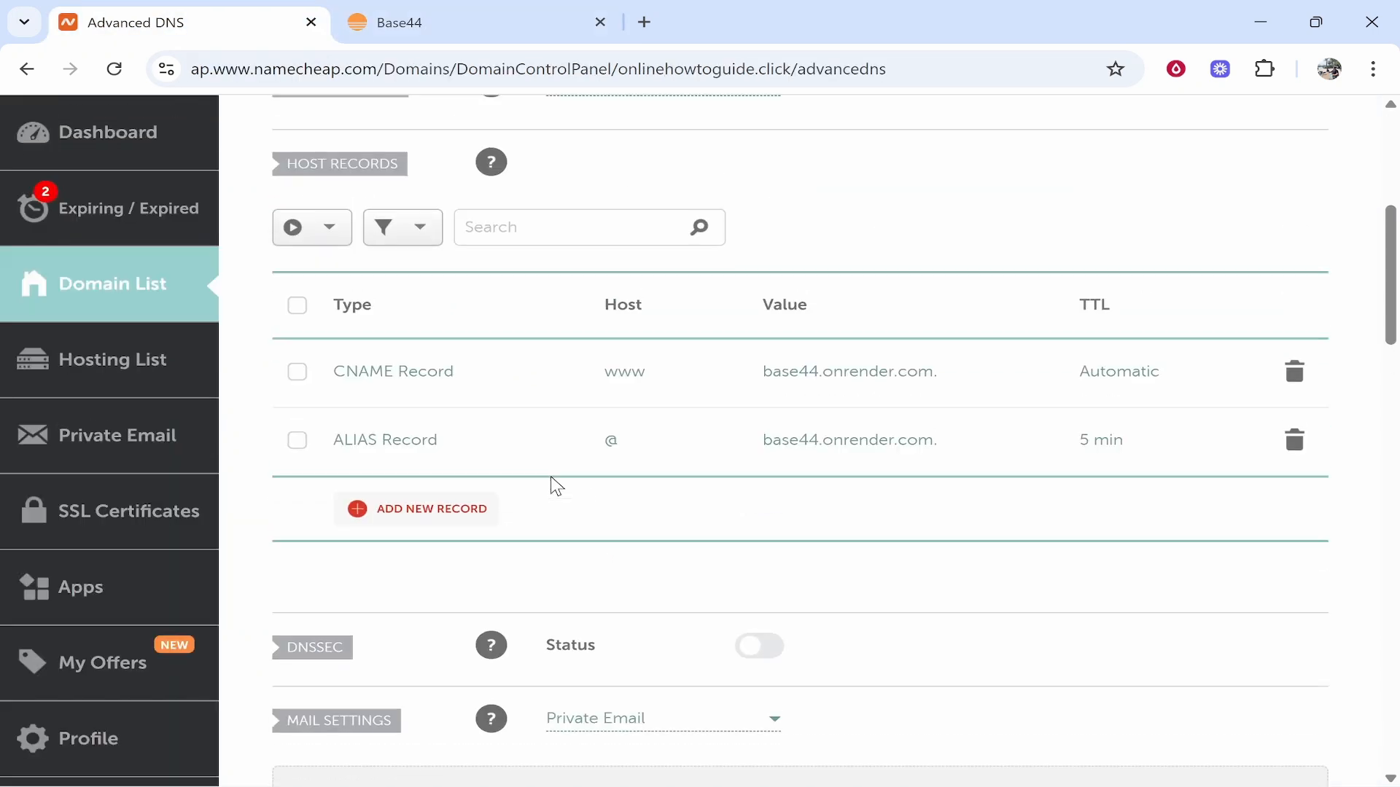
{"action": "scroll", "coordinate": [557, 487], "scroll_direction": "up", "scroll_amount": 2}
- In Base44, verify the custom domain onlinehowtoguide.click and check its connection status
{"action": "left_click", "coordinate": [462, 10]}
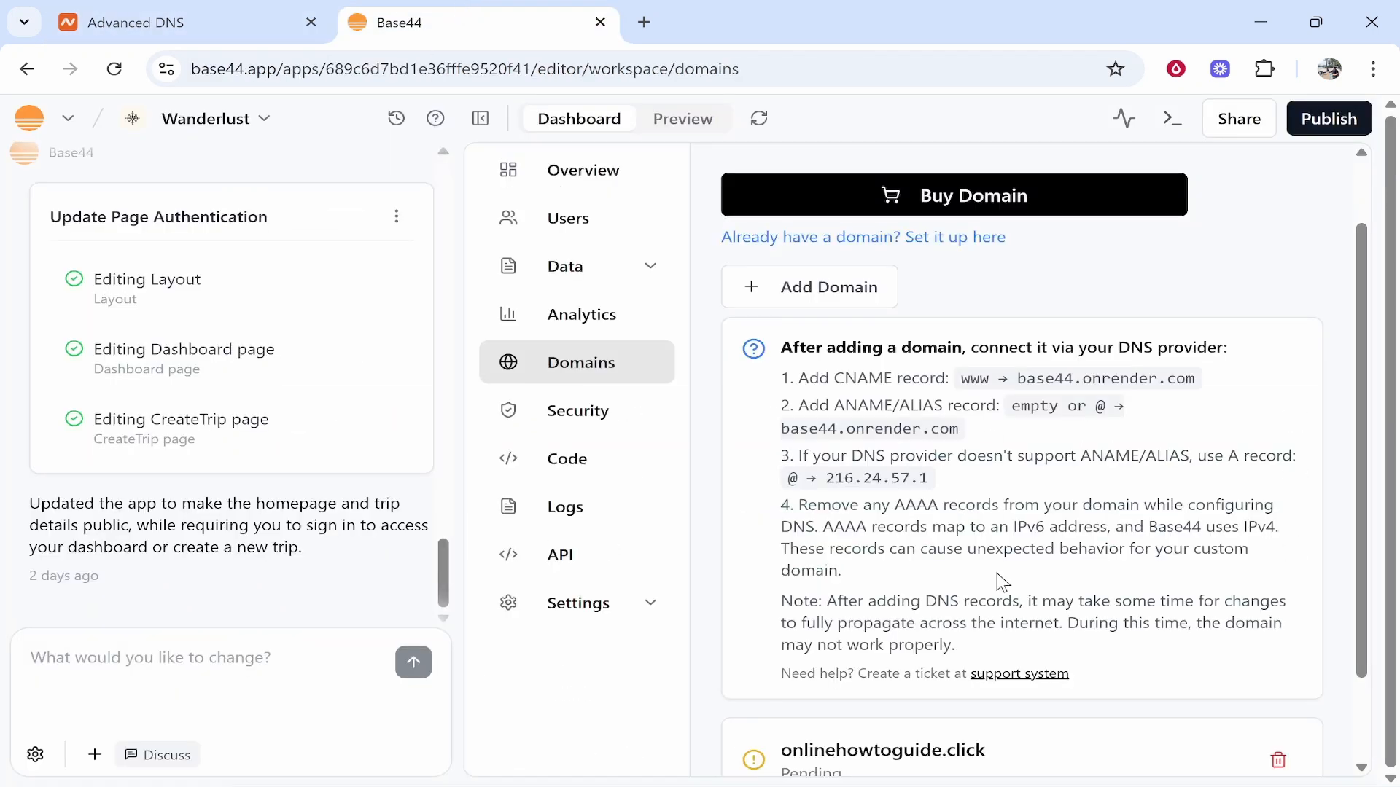
{"action": "scroll", "coordinate": [995, 574], "scroll_direction": "down", "scroll_amount": 1}
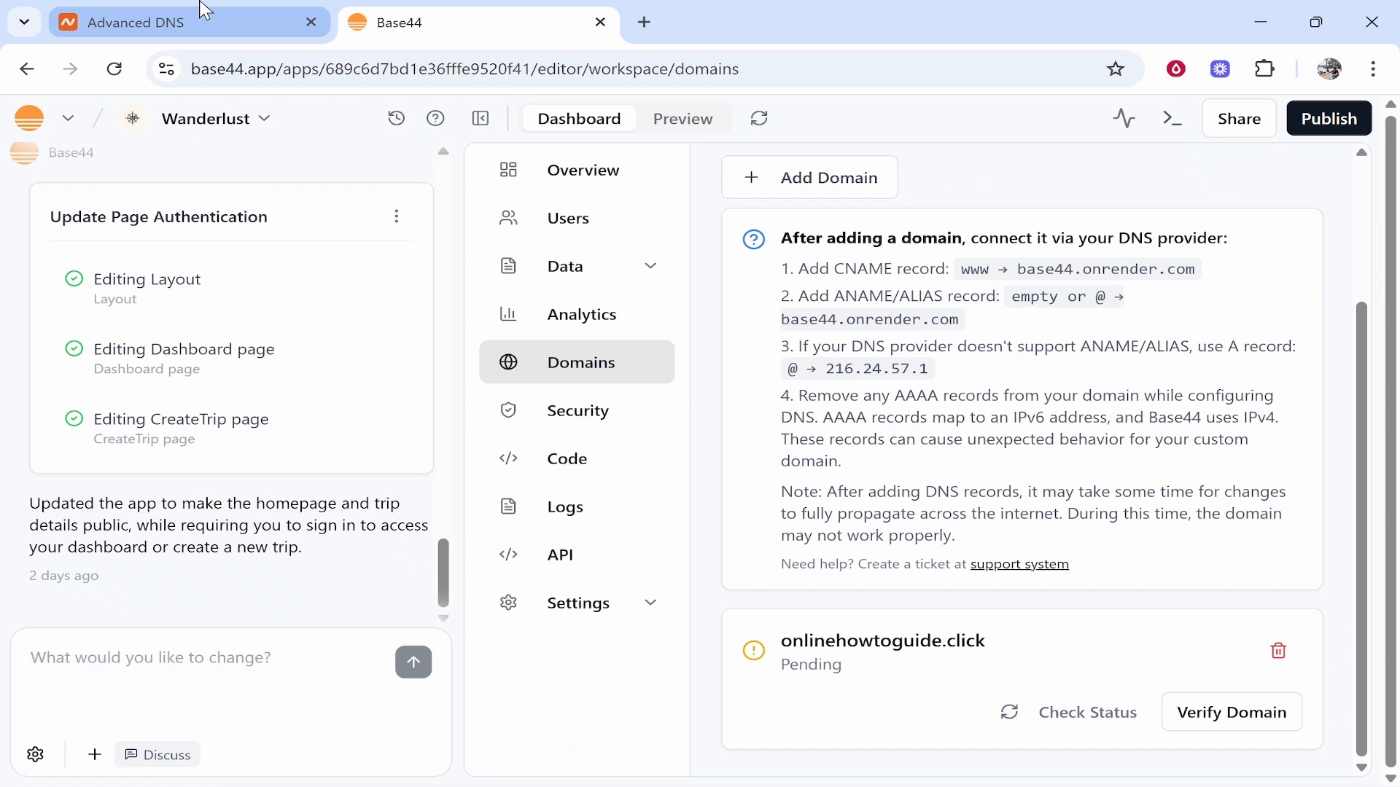
{"action": "left_click", "coordinate": [1289, 718]}
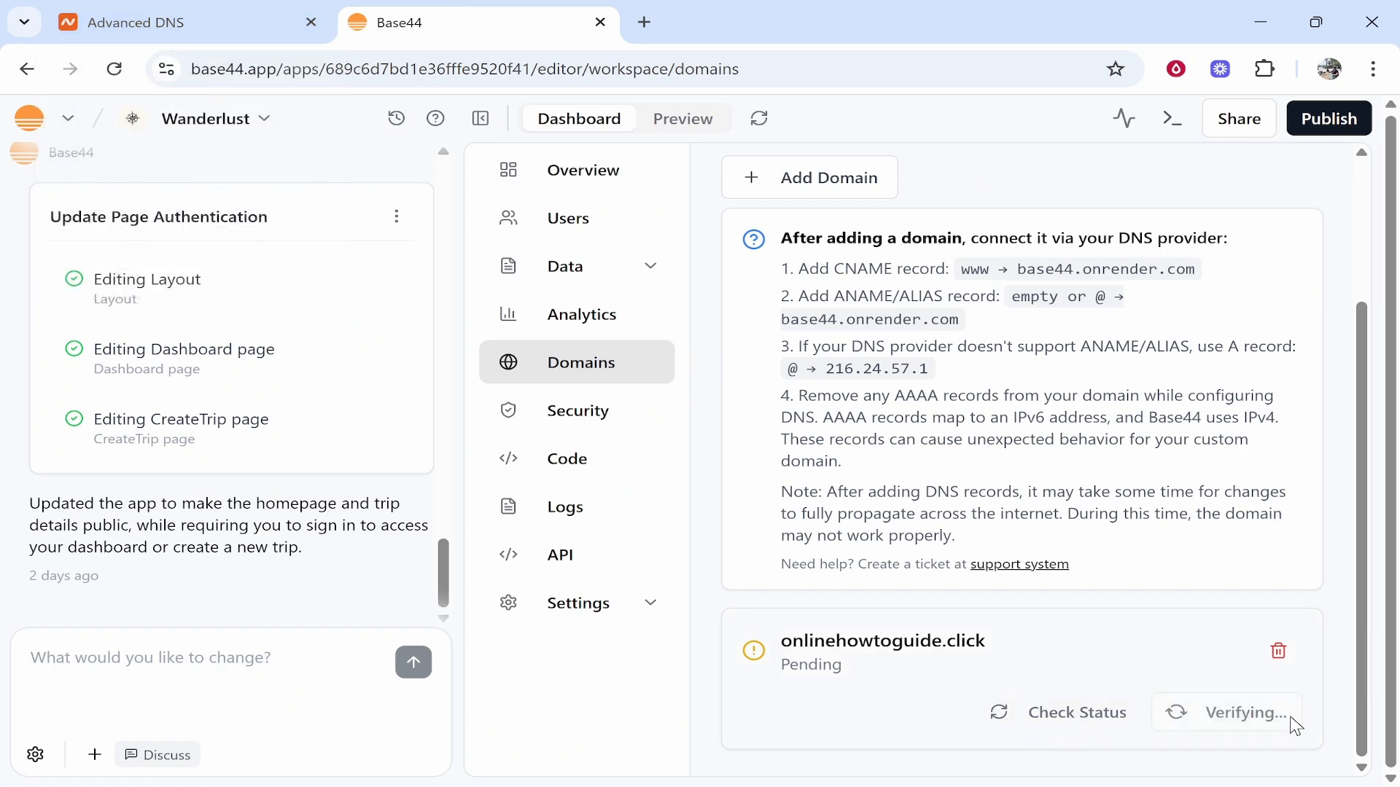
{"action": "left_click", "coordinate": [1342, 688]}
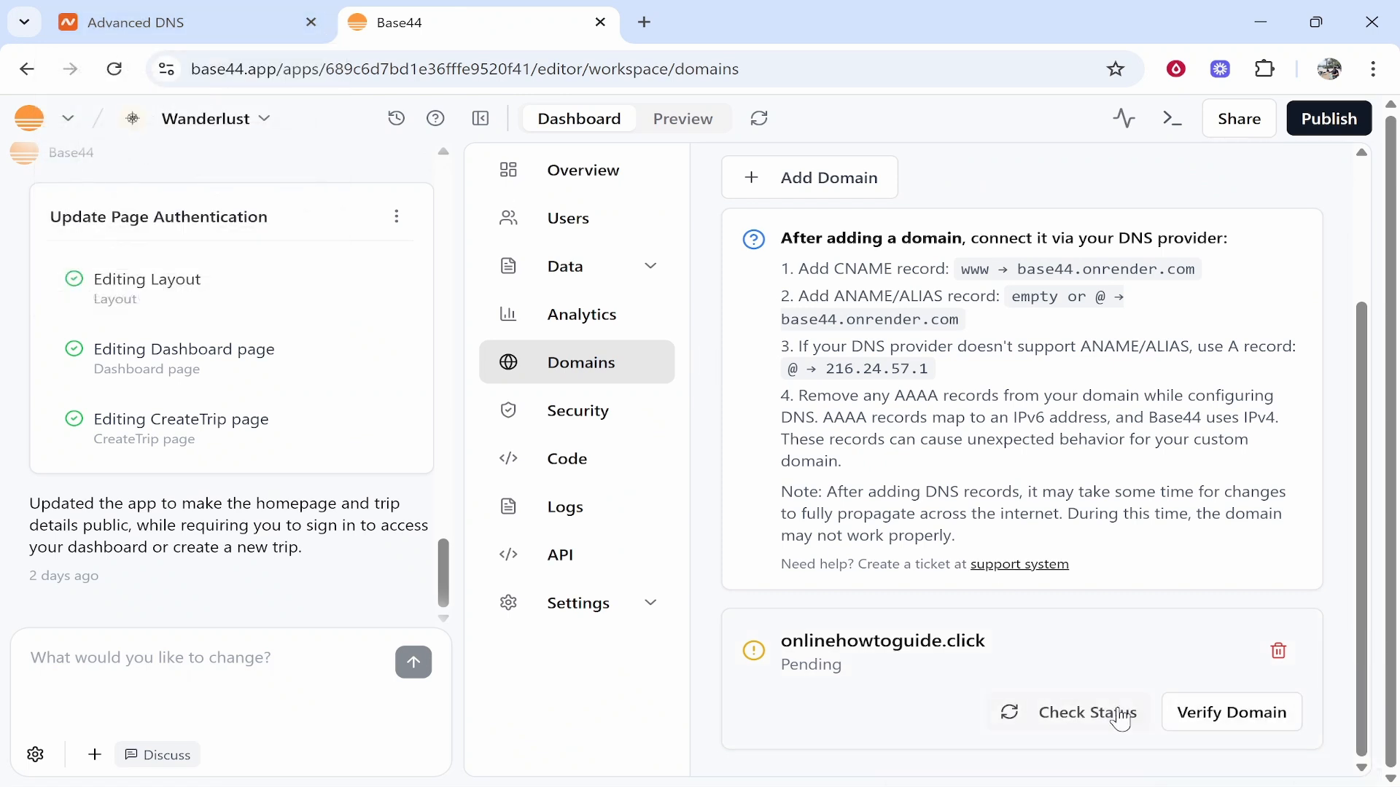
{"action": "left_click", "coordinate": [1120, 718]}
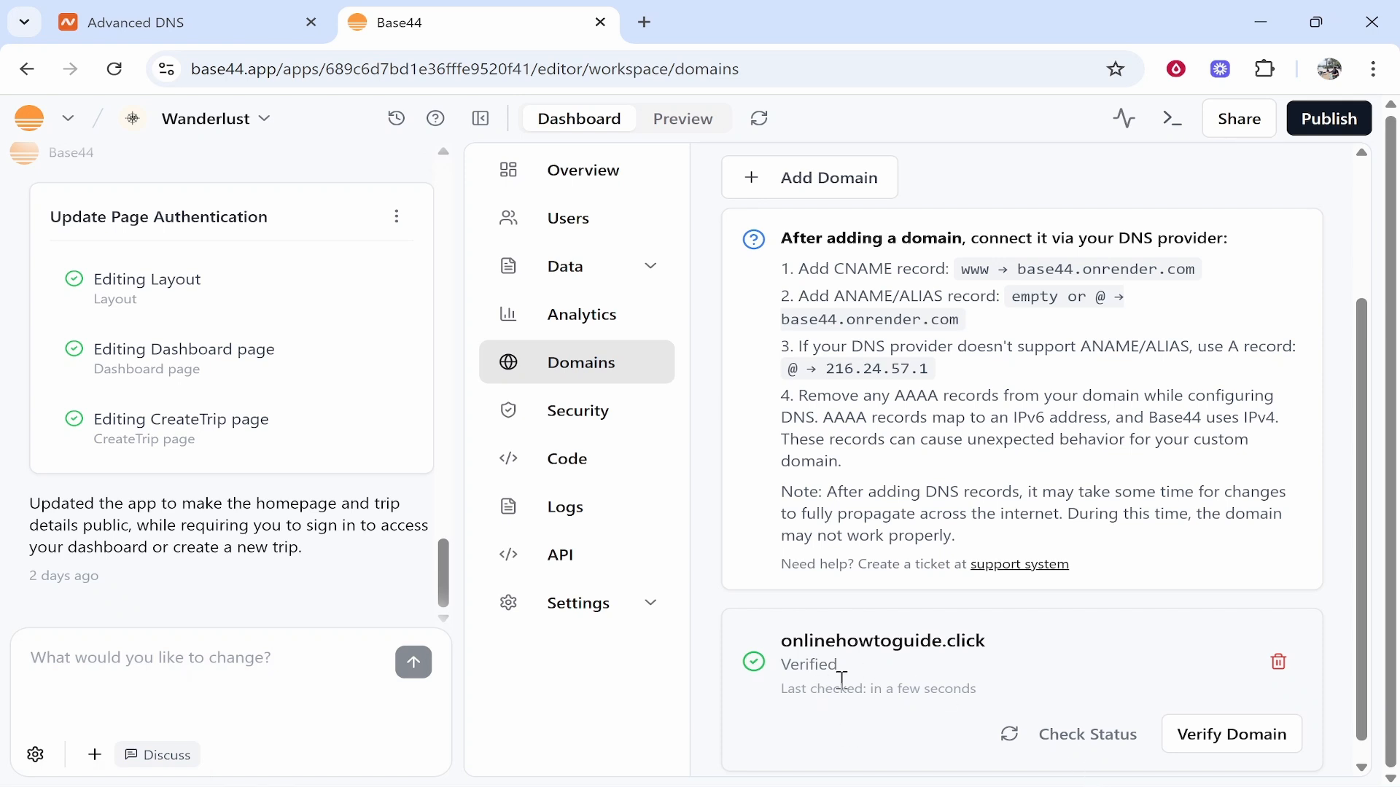
- Copy the domain onlinehowtoguide.click from Base44, open it in an incognito window and examine the page that loads
{"action": "left_click_drag", "start_coordinate": [988, 642], "coordinate": [775, 642]}
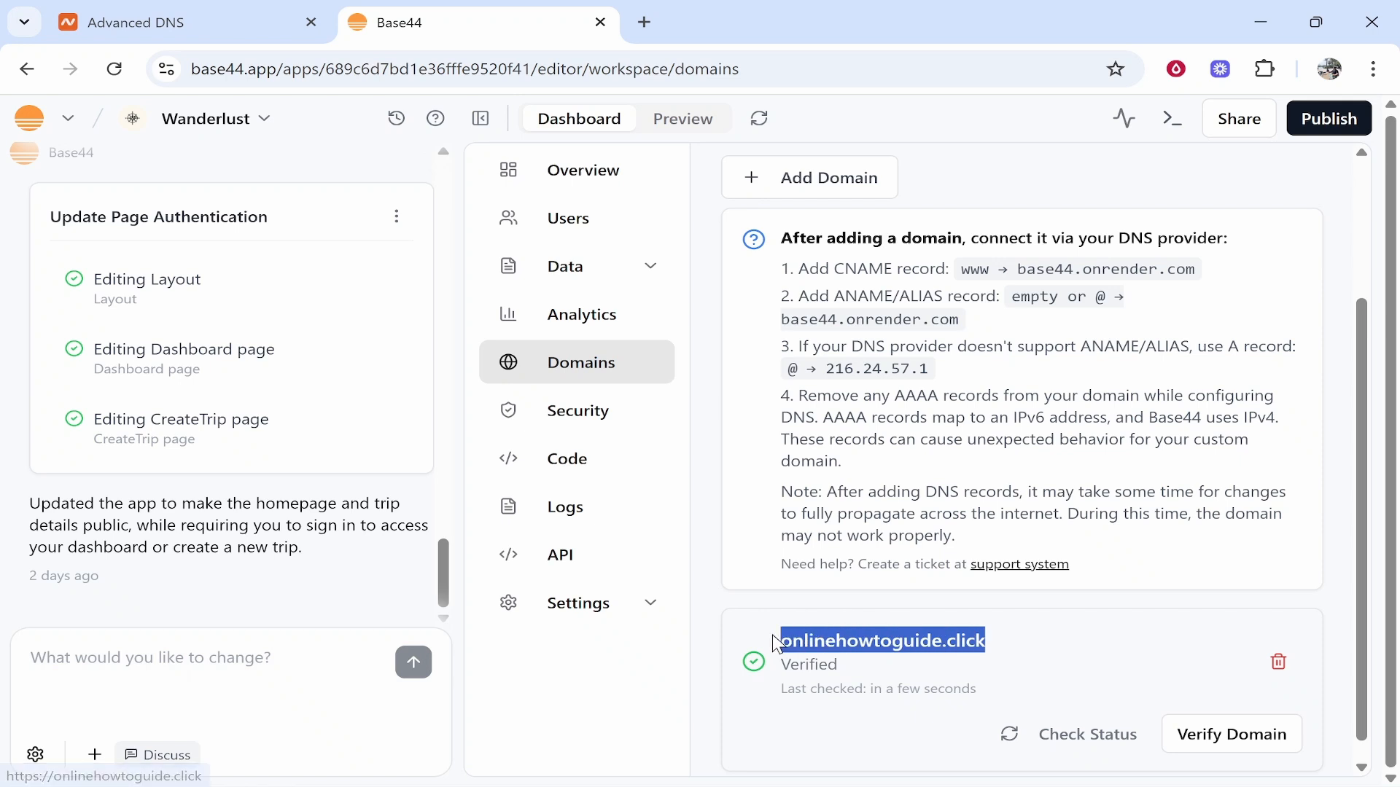
{"action": "right_click", "coordinate": [827, 646]}
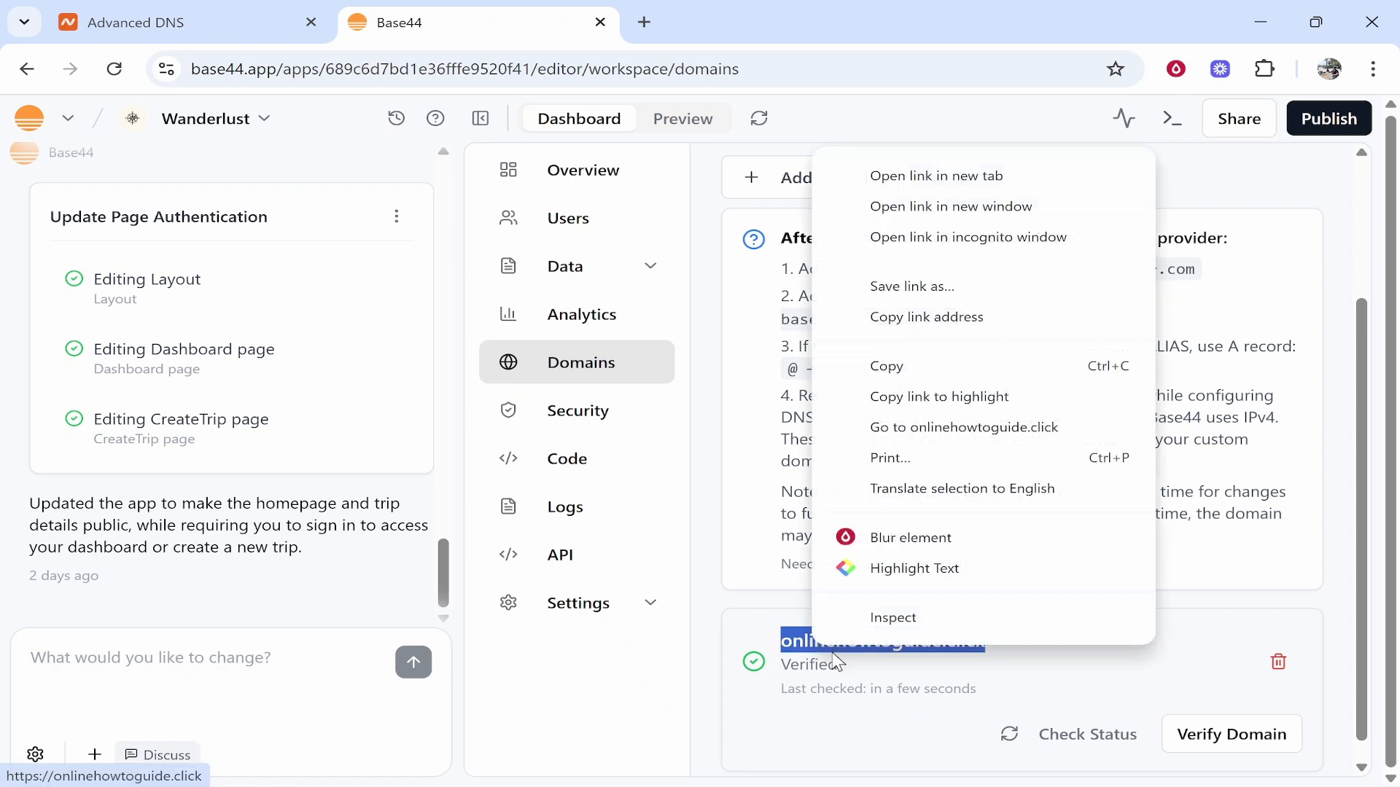
{"action": "left_click", "coordinate": [912, 369]}
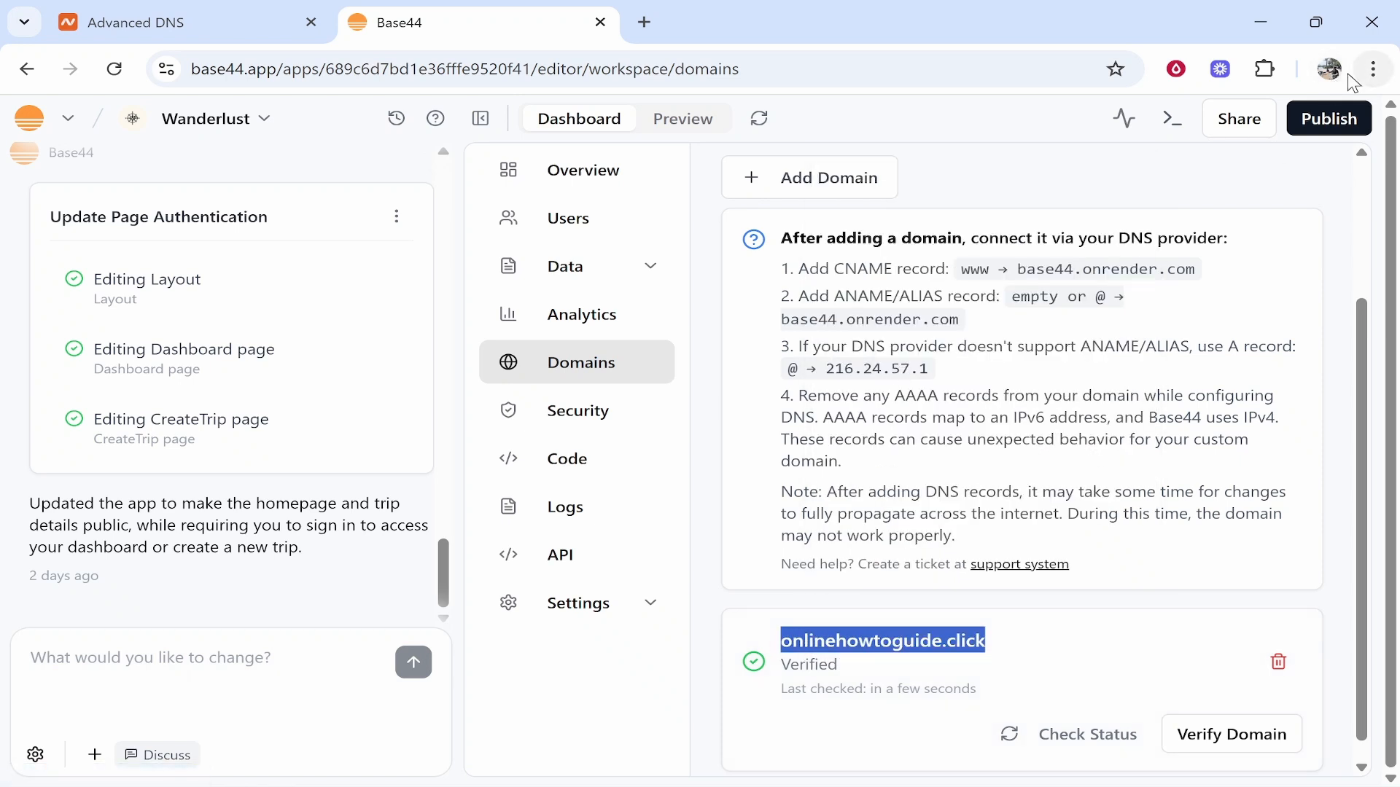
{"action": "left_click", "coordinate": [1374, 69]}
{"action": "left_click", "coordinate": [1132, 234]}
{"action": "right_click", "coordinate": [291, 82]}
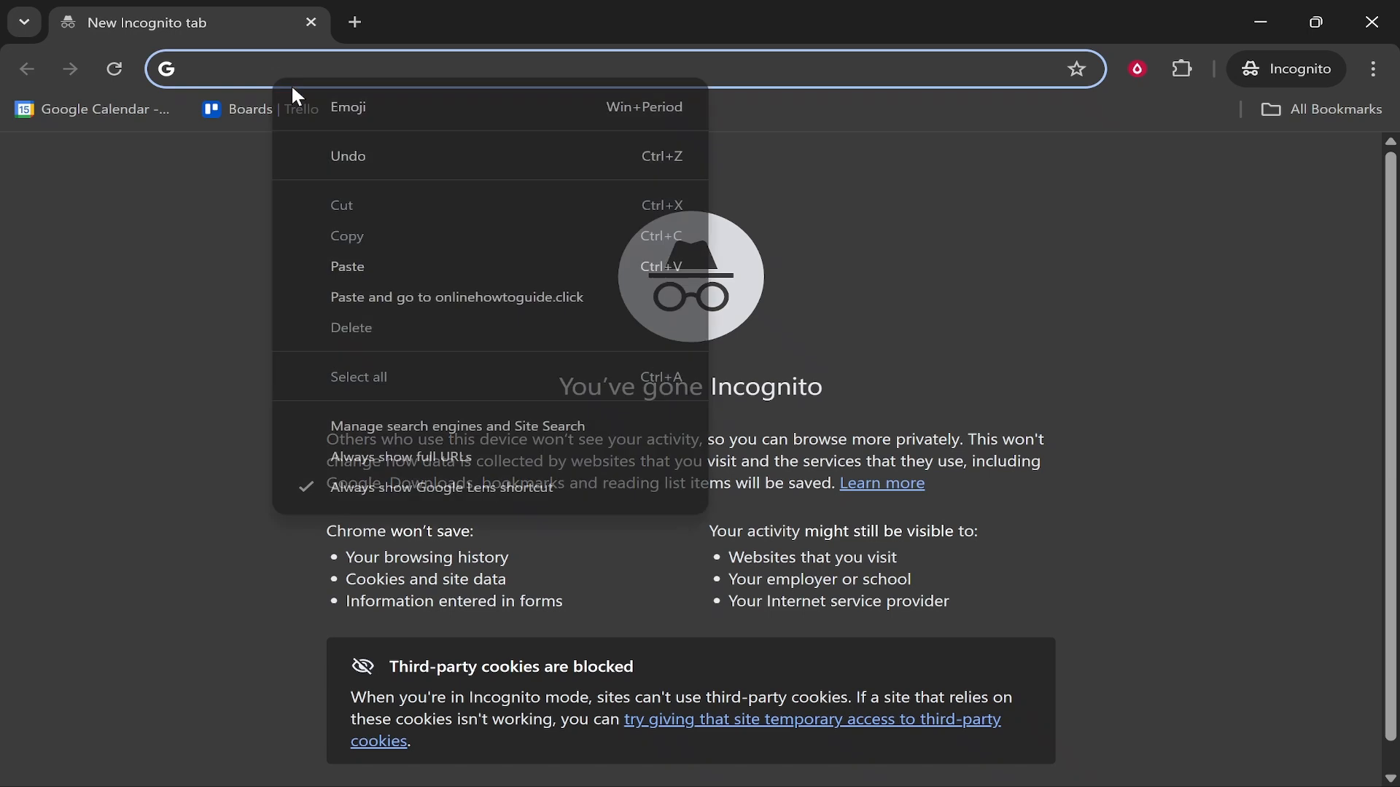
{"action": "left_click", "coordinate": [317, 293]}
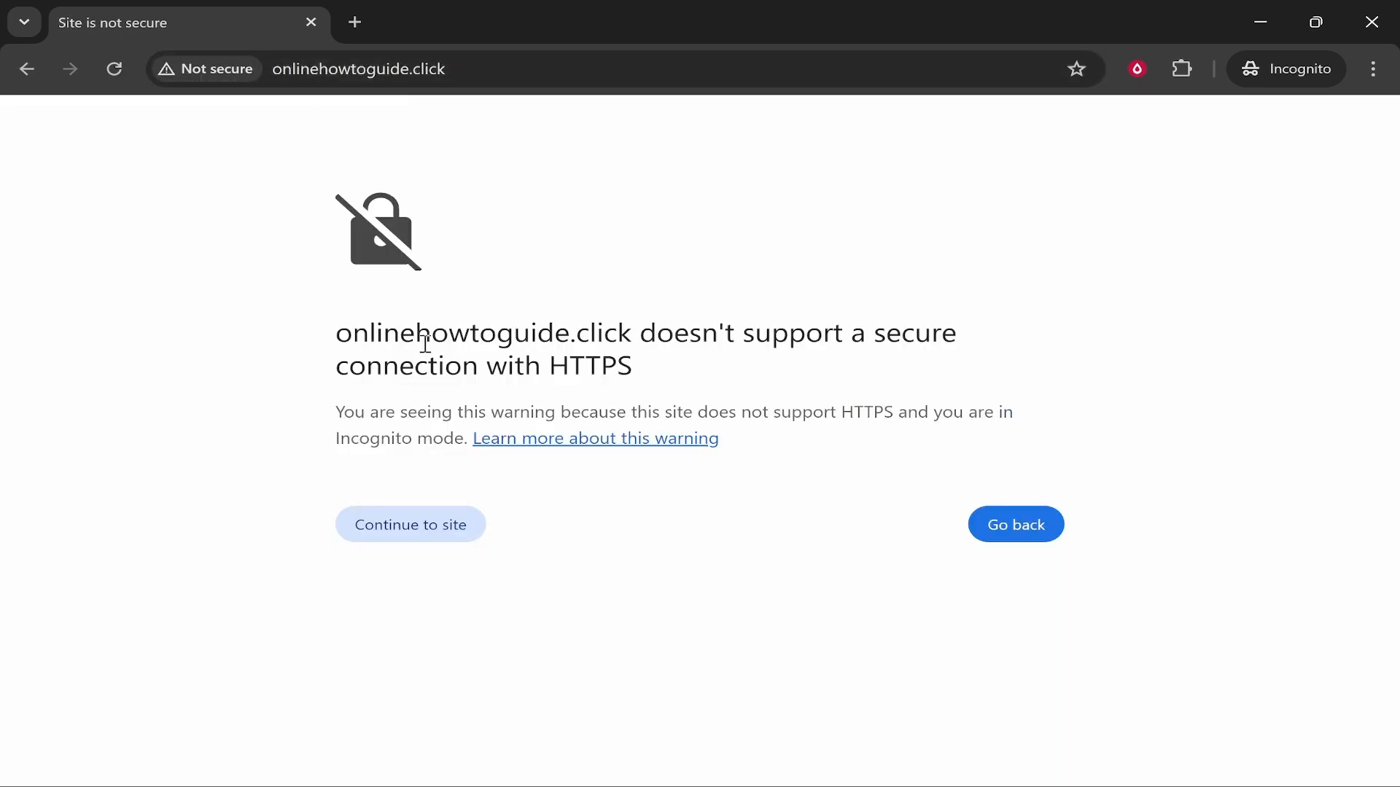
{"action": "left_click_drag", "start_coordinate": [310, 343], "coordinate": [965, 362]}
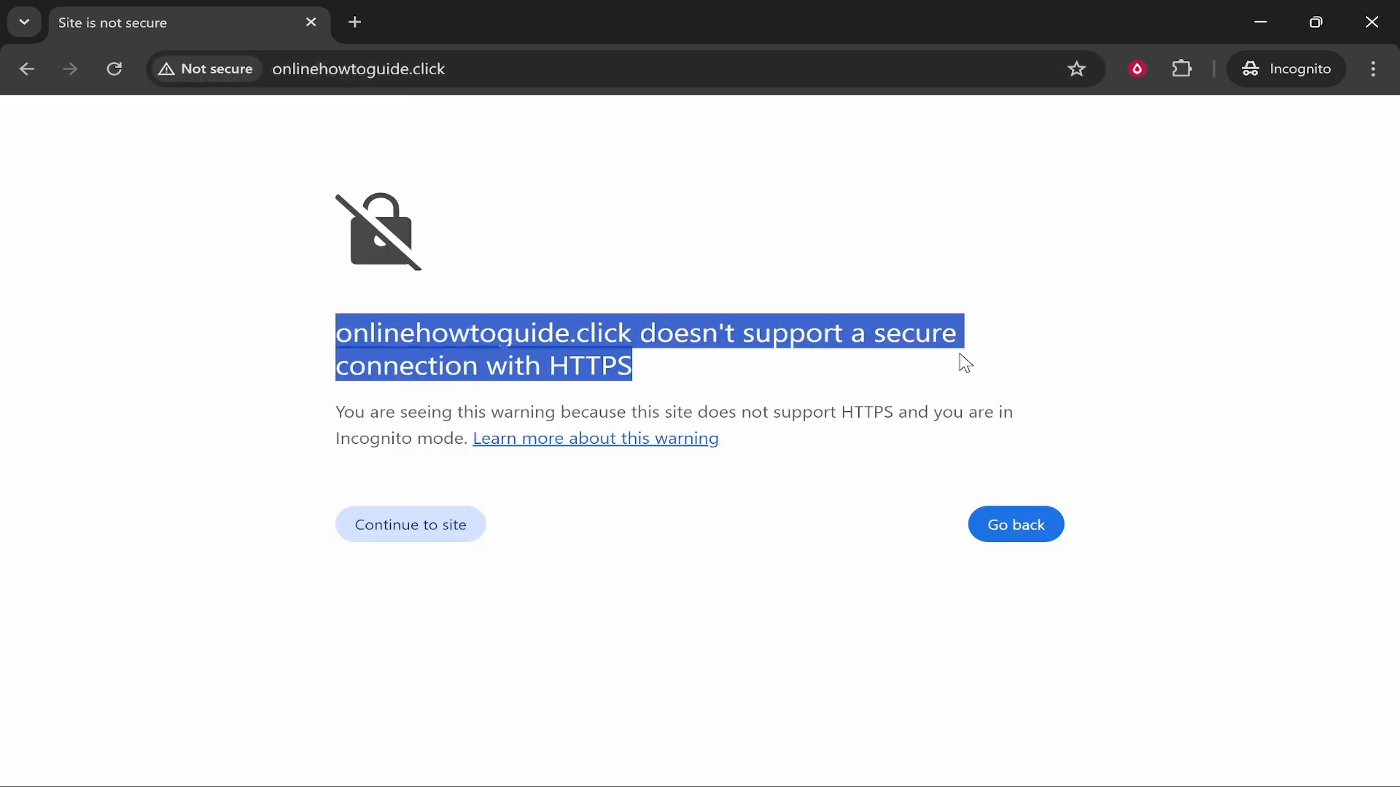
{"action": "left_click", "coordinate": [688, 365]}
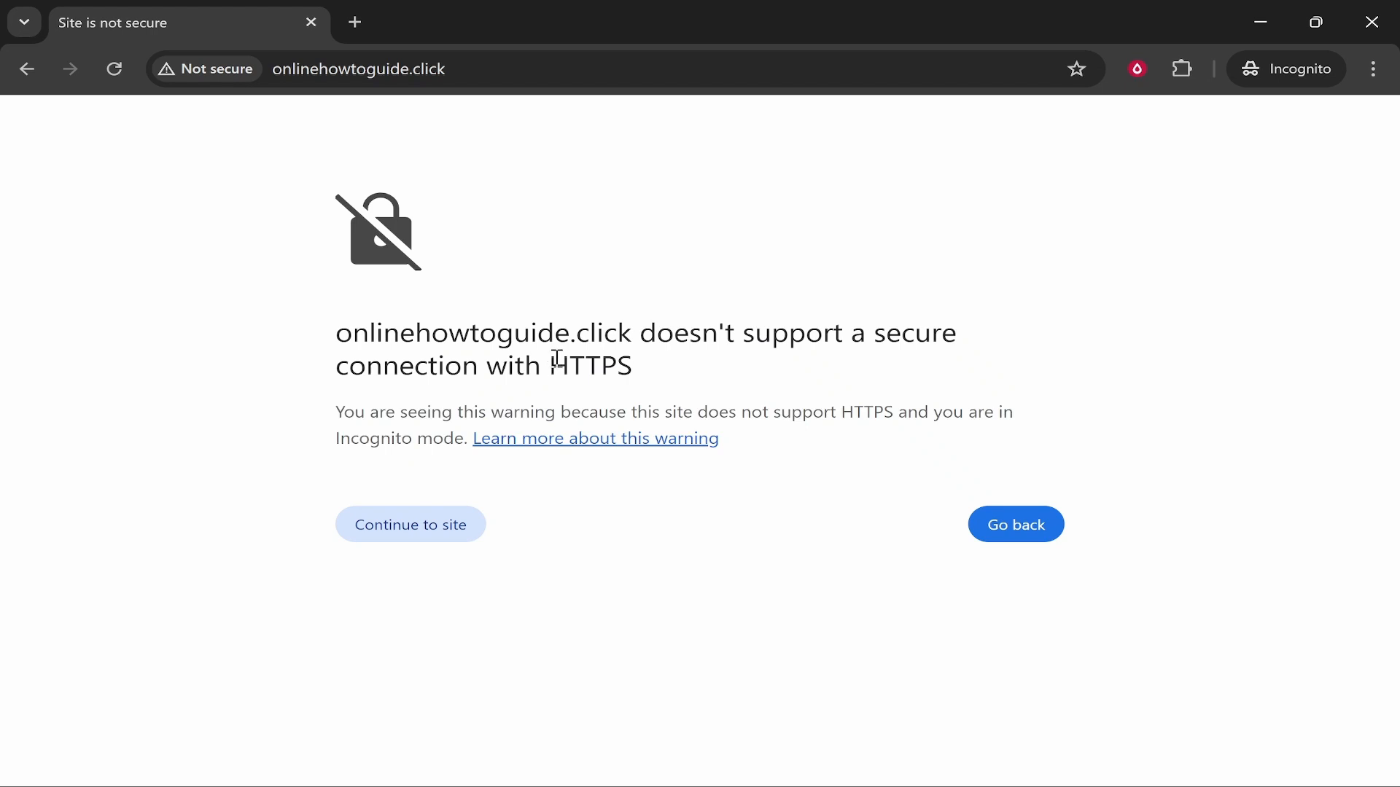
{"action": "double_click", "coordinate": [558, 359]}
{"action": "left_click", "coordinate": [381, 146]}
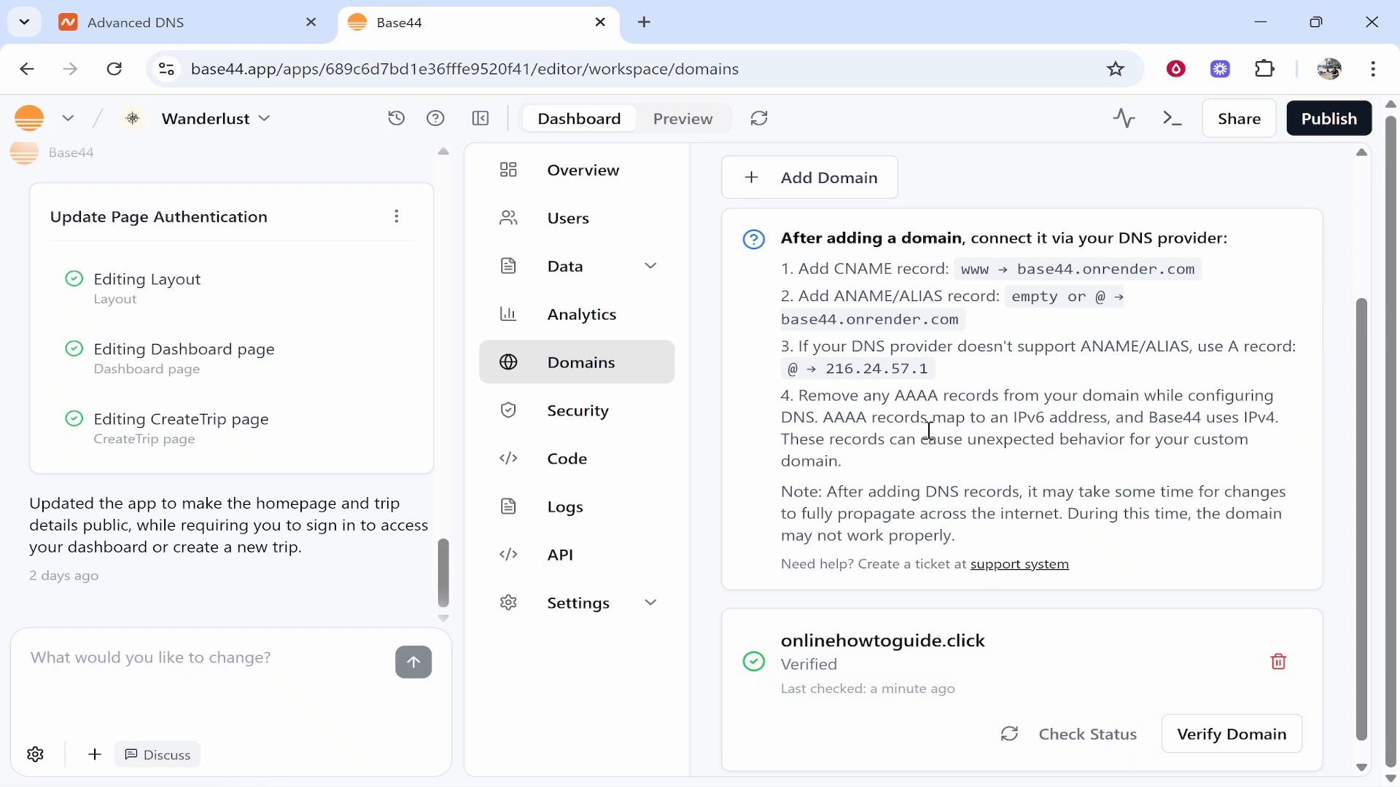
- Copy the domain name from Base44's domain entry again and open dnschecker.org in a new tab
{"action": "left_click_drag", "start_coordinate": [1010, 649], "coordinate": [779, 642]}
{"action": "right_click", "coordinate": [789, 640]}
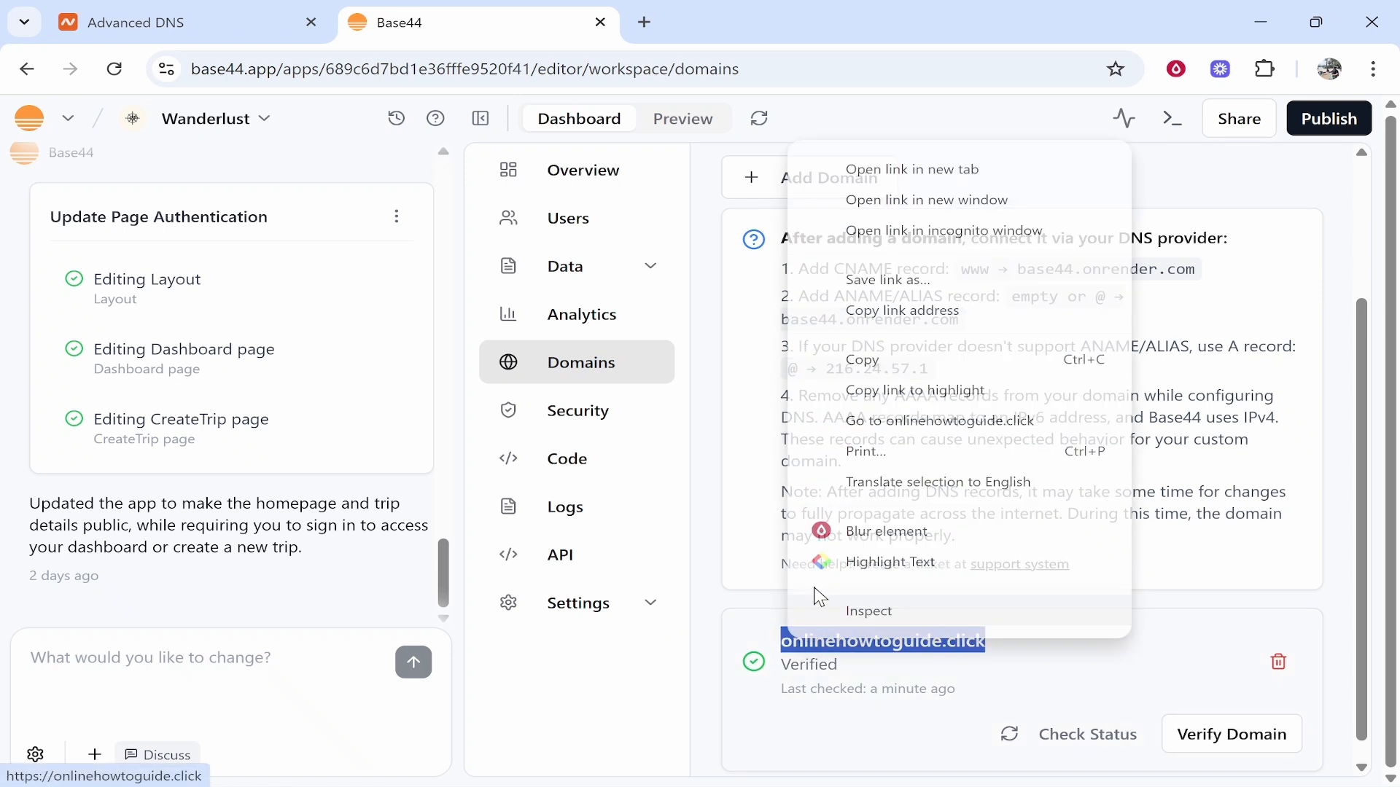
{"action": "left_click", "coordinate": [853, 360]}
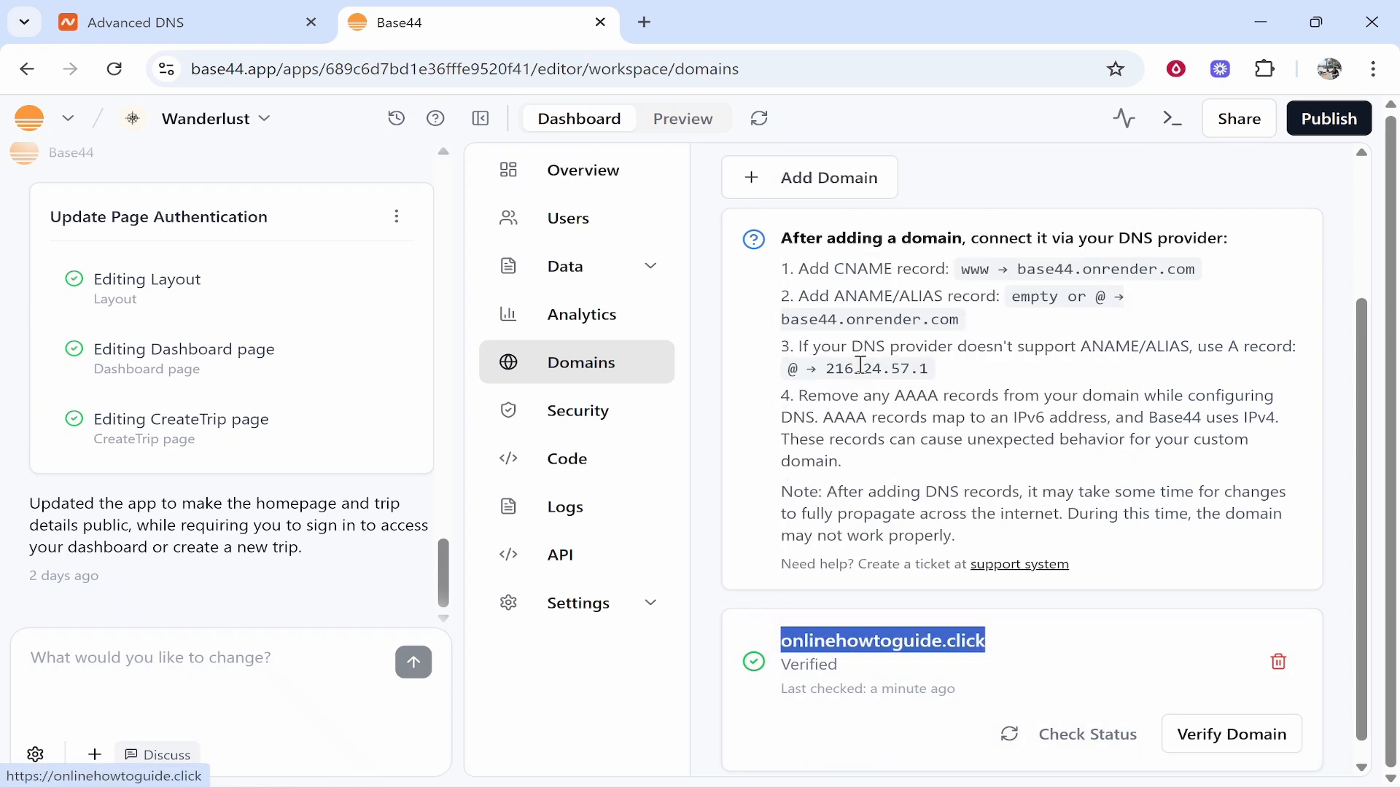
{"action": "left_click", "coordinate": [645, 23]}
{"action": "type", "text": "dns"}
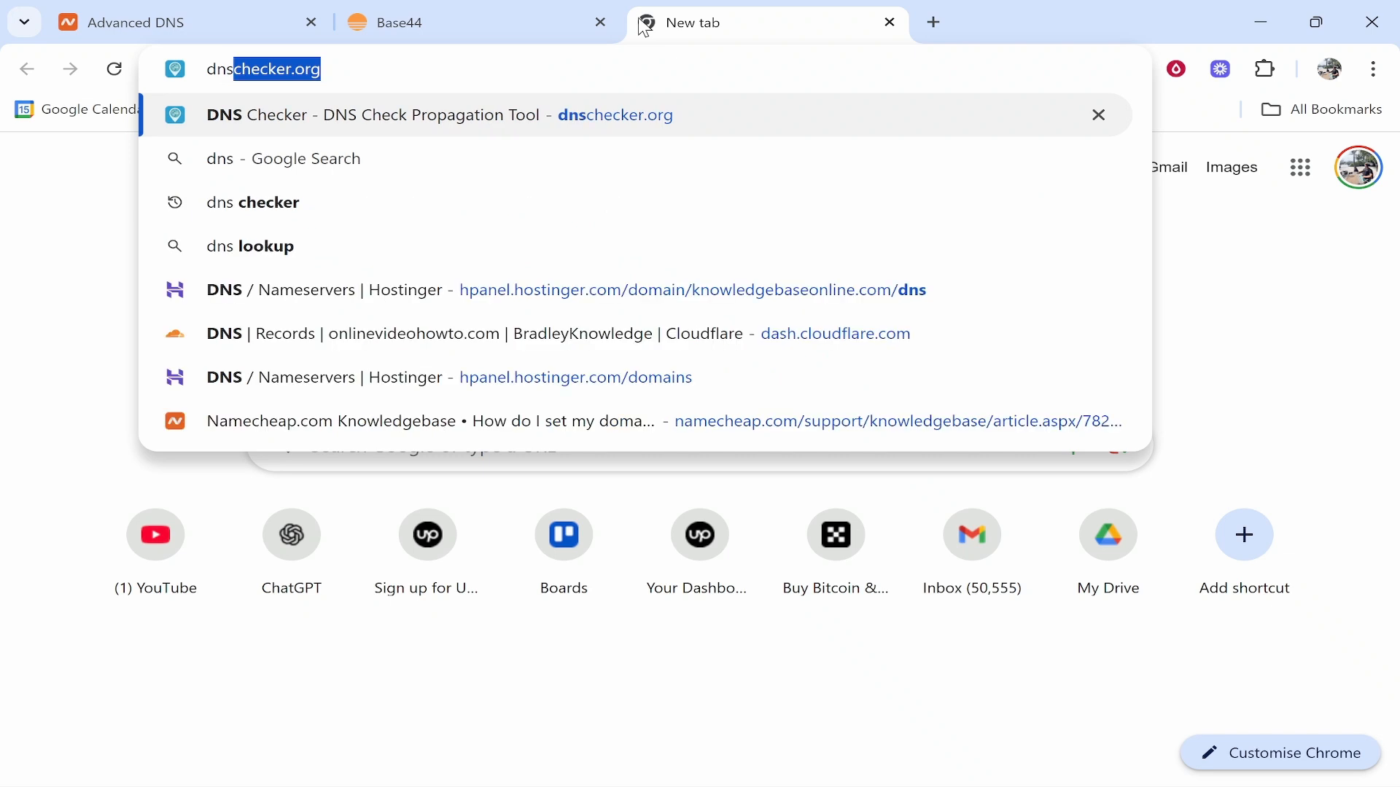
{"action": "key", "text": "Return"}
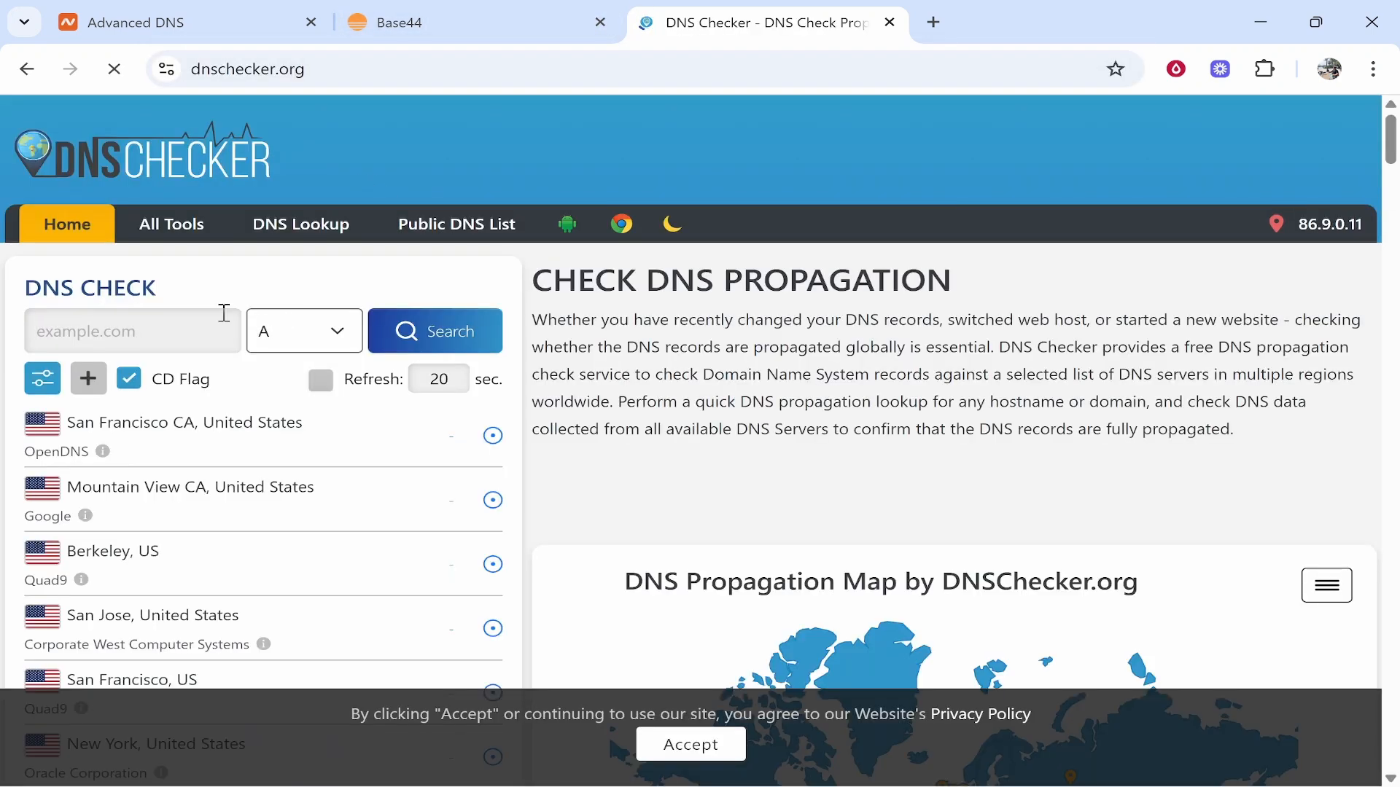
- Run an A-record DNS check for onlinehowtoguide.click, review the propagation results by location and close the checker
{"action": "left_click", "coordinate": [150, 330]}
{"action": "right_click", "coordinate": [143, 322]}
{"action": "left_click", "coordinate": [213, 490]}
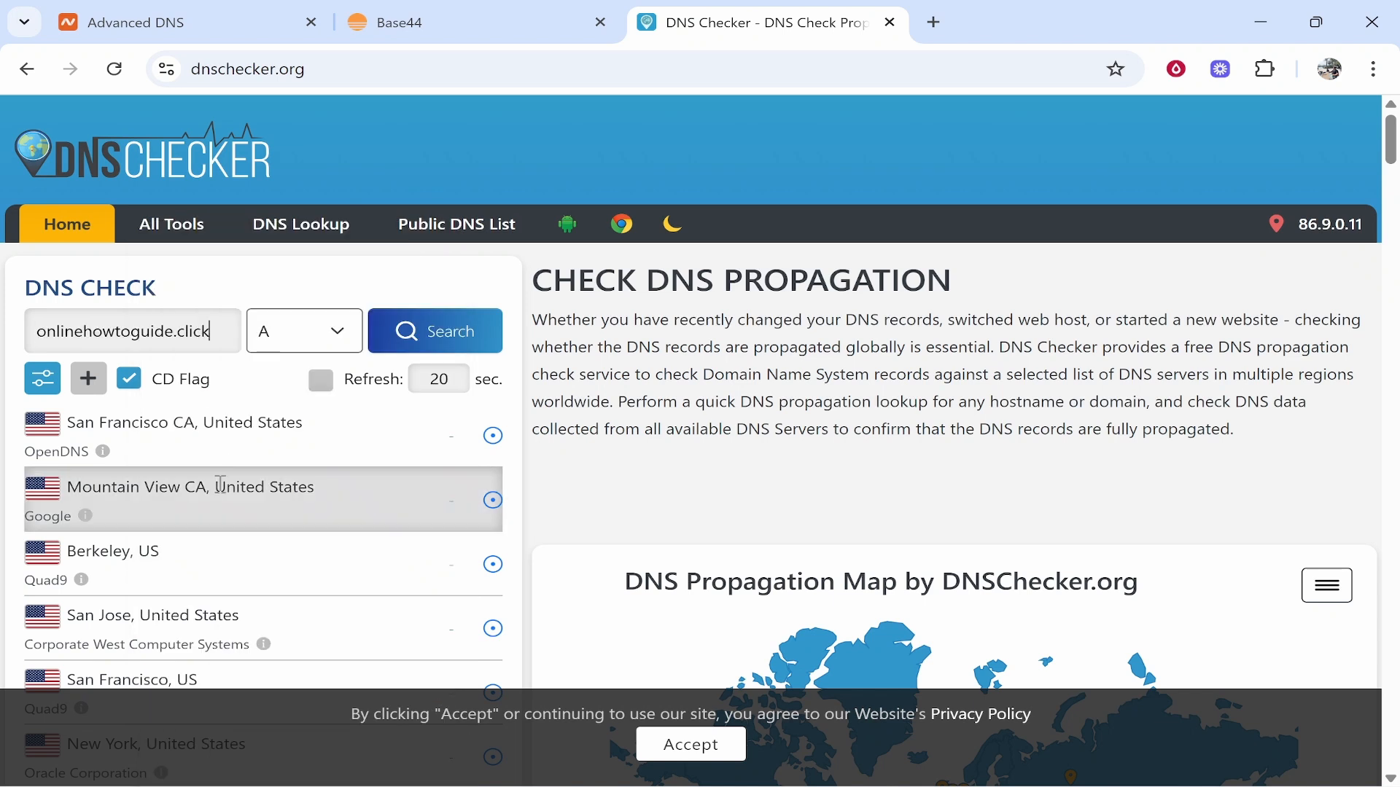
{"action": "left_click", "coordinate": [452, 322]}
{"action": "scroll", "coordinate": [497, 429], "scroll_direction": "down", "scroll_amount": 5}
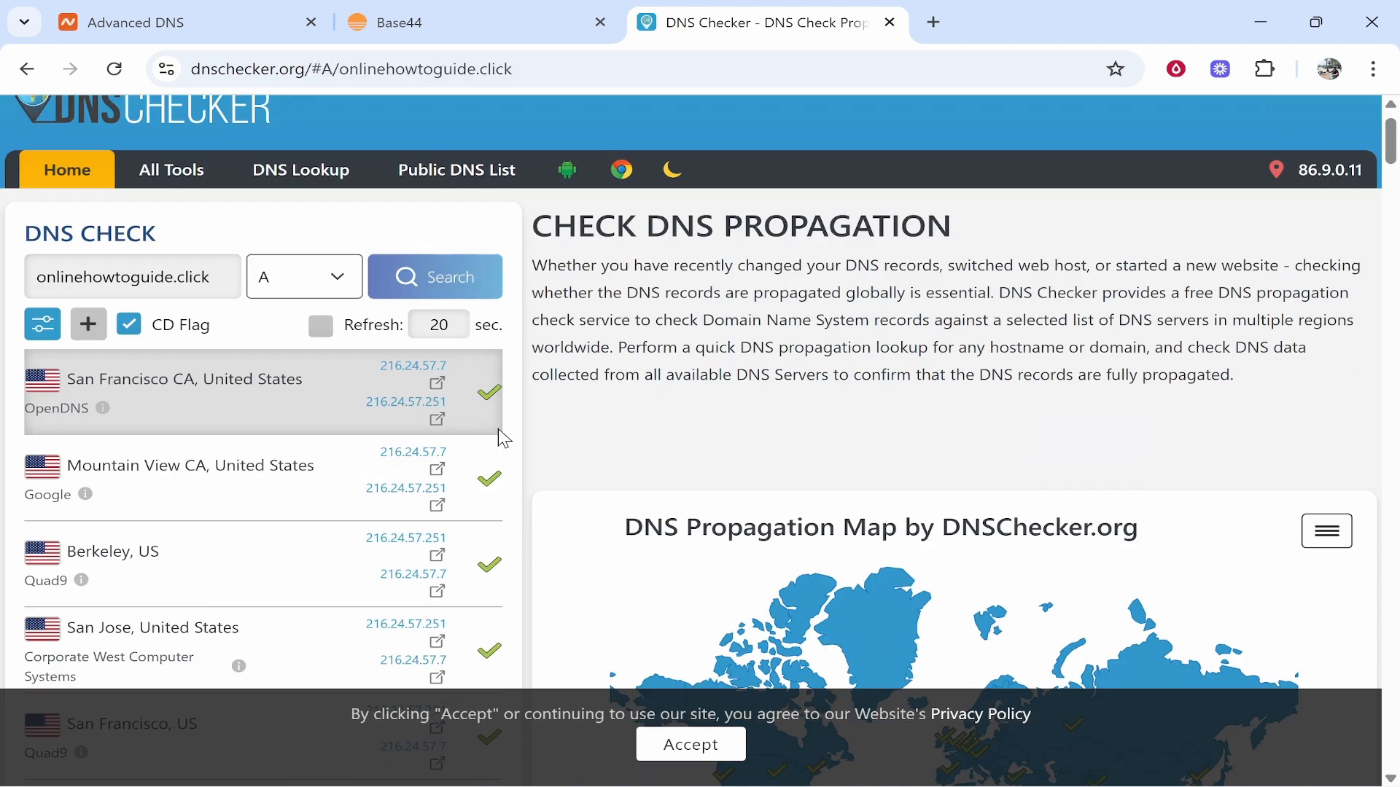
{"action": "scroll", "coordinate": [497, 429], "scroll_direction": "down", "scroll_amount": 10}
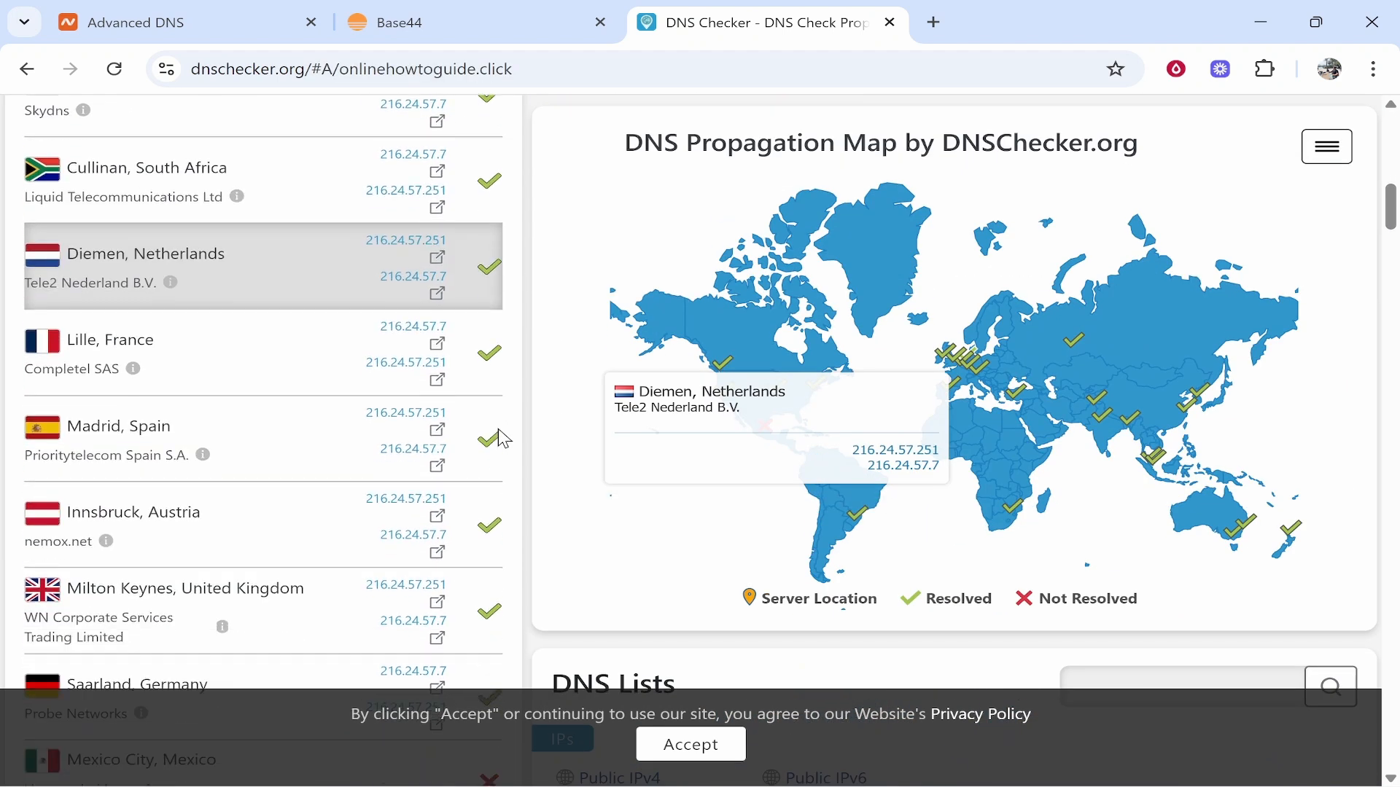
{"action": "scroll", "coordinate": [498, 430], "scroll_direction": "down", "scroll_amount": 1}
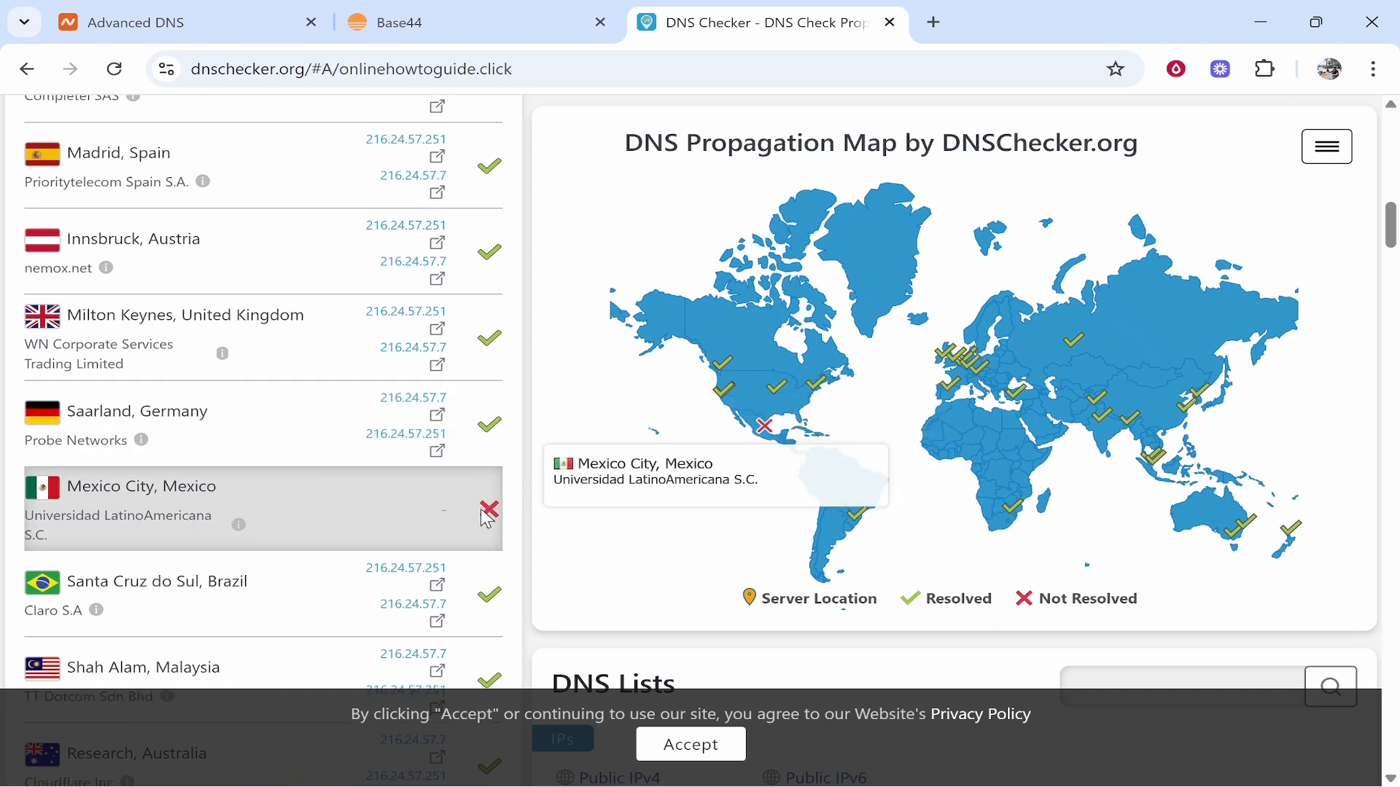
{"action": "scroll", "coordinate": [487, 520], "scroll_direction": "down", "scroll_amount": 12}
{"action": "key", "text": "ctrl+w"}
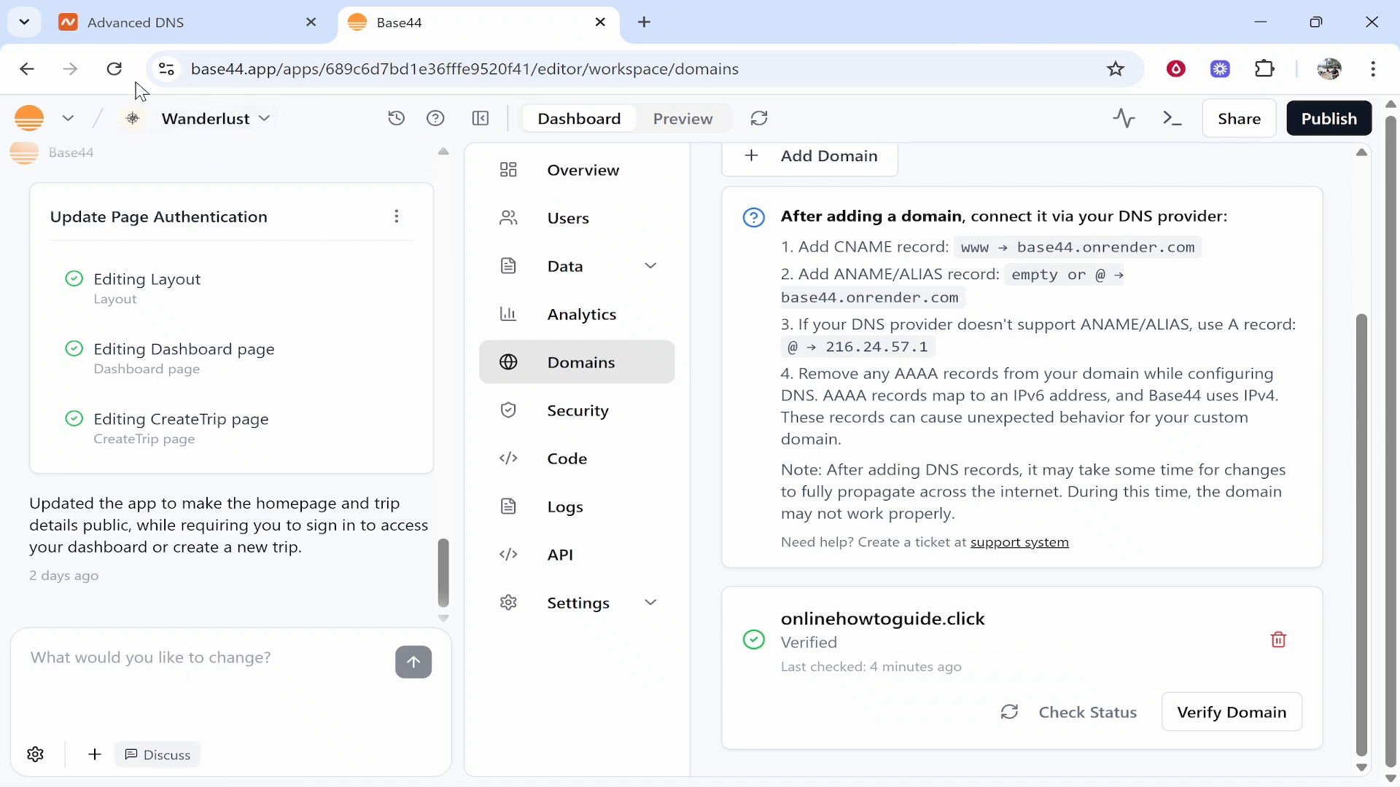
- Reload Base44's Domains page and open the live site from the onlinehowtoguide.click link
{"action": "left_click", "coordinate": [119, 74]}
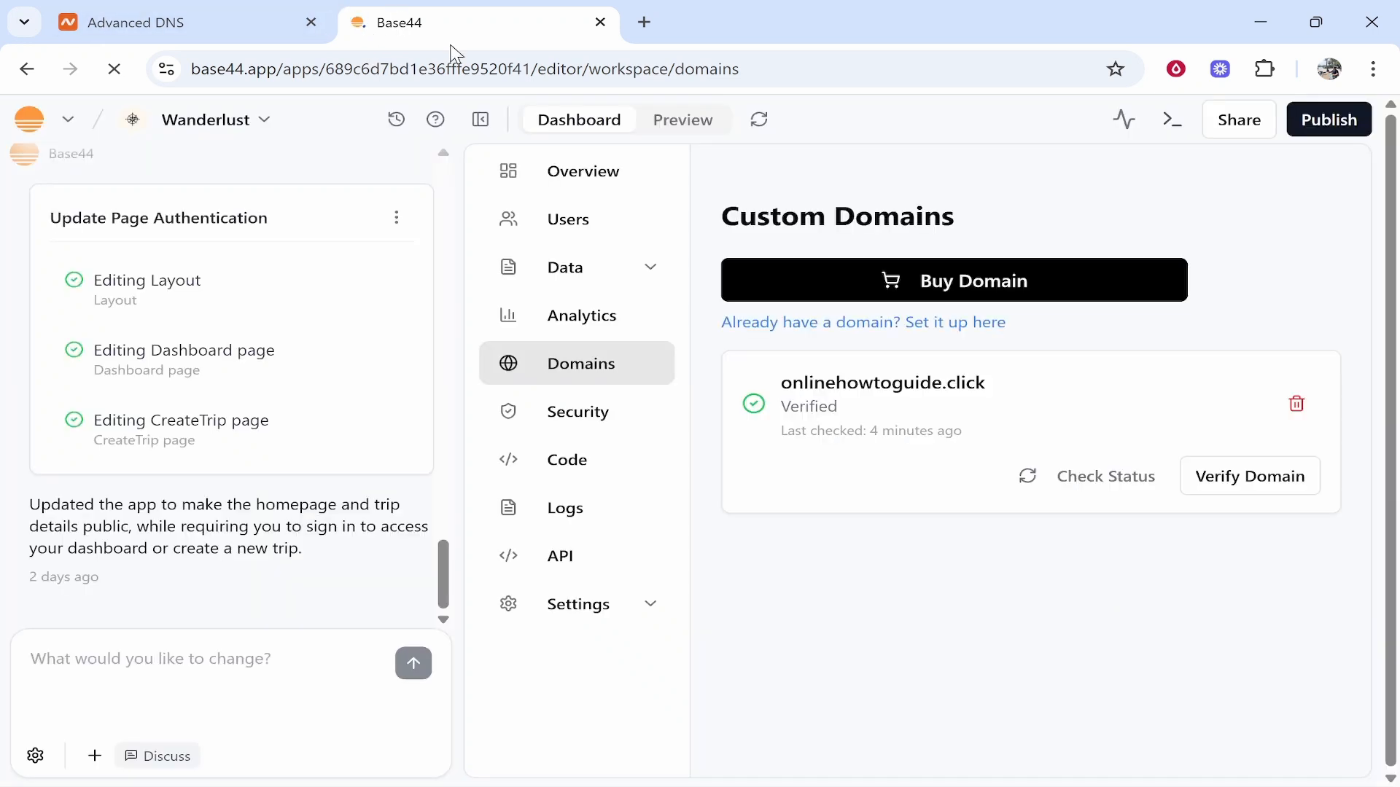
{"action": "left_click", "coordinate": [975, 392]}
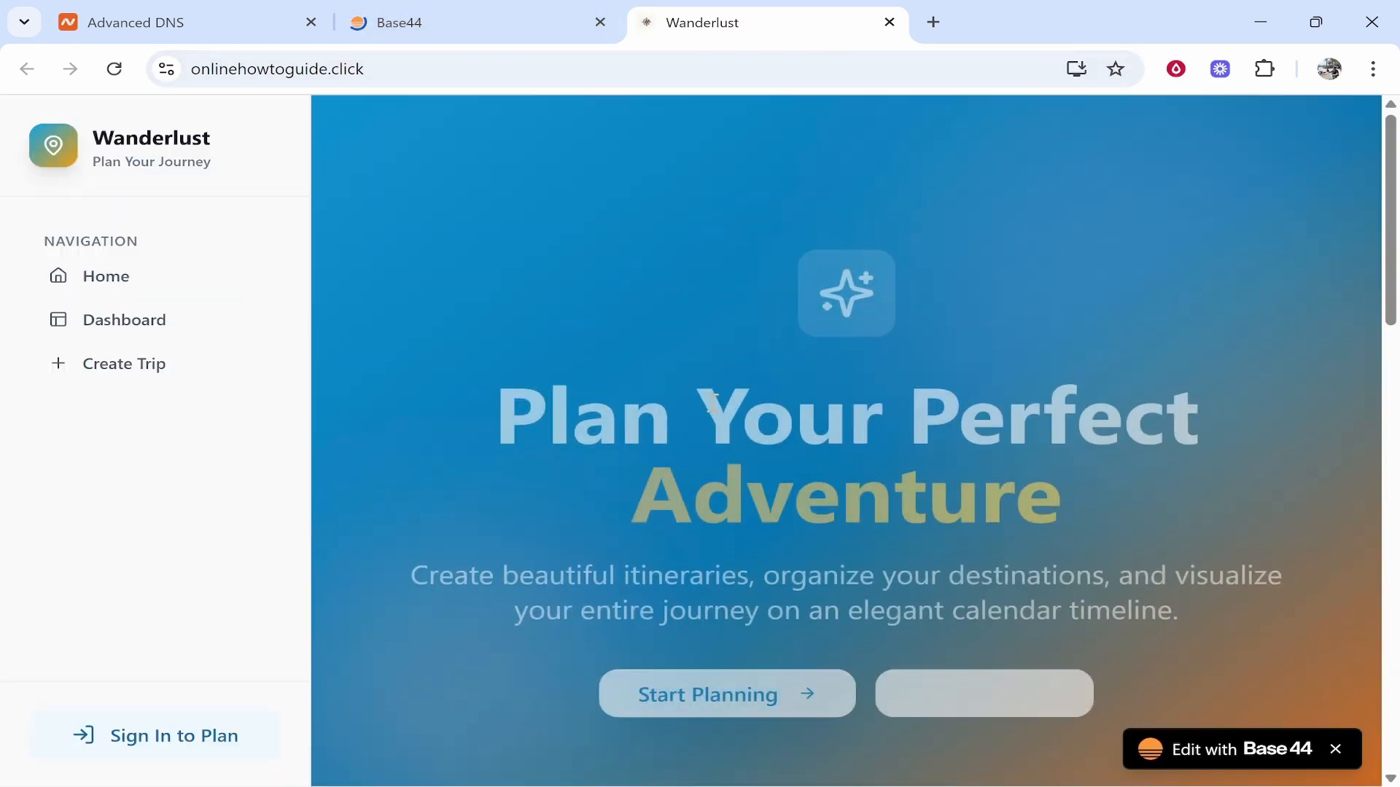
- Copy onlinehowtoguide.click from Base44's custom domains and load the site in a new incognito window
{"action": "left_click", "coordinate": [459, 22]}
{"action": "left_click_drag", "start_coordinate": [986, 383], "coordinate": [781, 382]}
{"action": "right_click", "coordinate": [789, 383]}
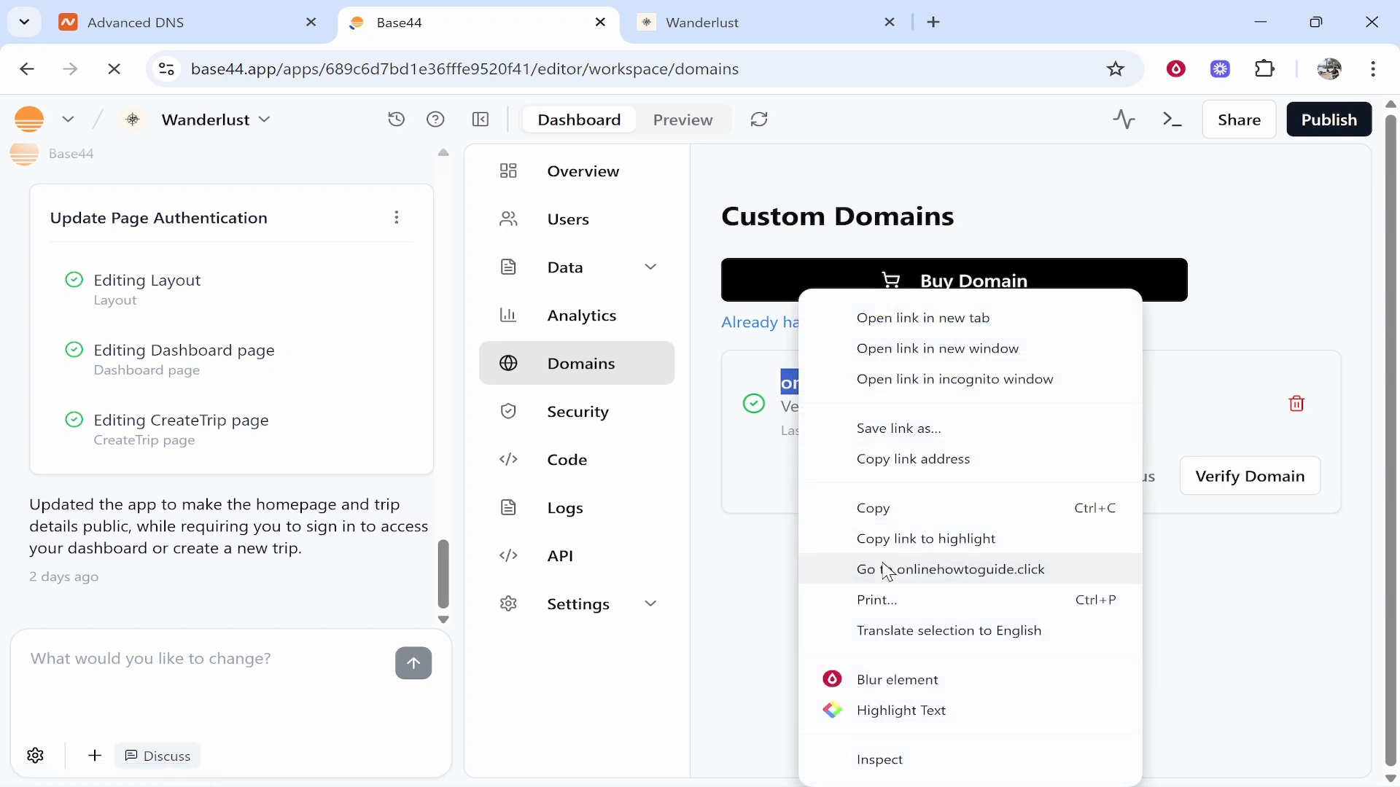
{"action": "left_click", "coordinate": [875, 510]}
{"action": "left_click", "coordinate": [1373, 69]}
{"action": "key", "text": "super+shift+s"}
{"action": "key", "text": "ctrl+shift+n"}
{"action": "right_click", "coordinate": [554, 71]}
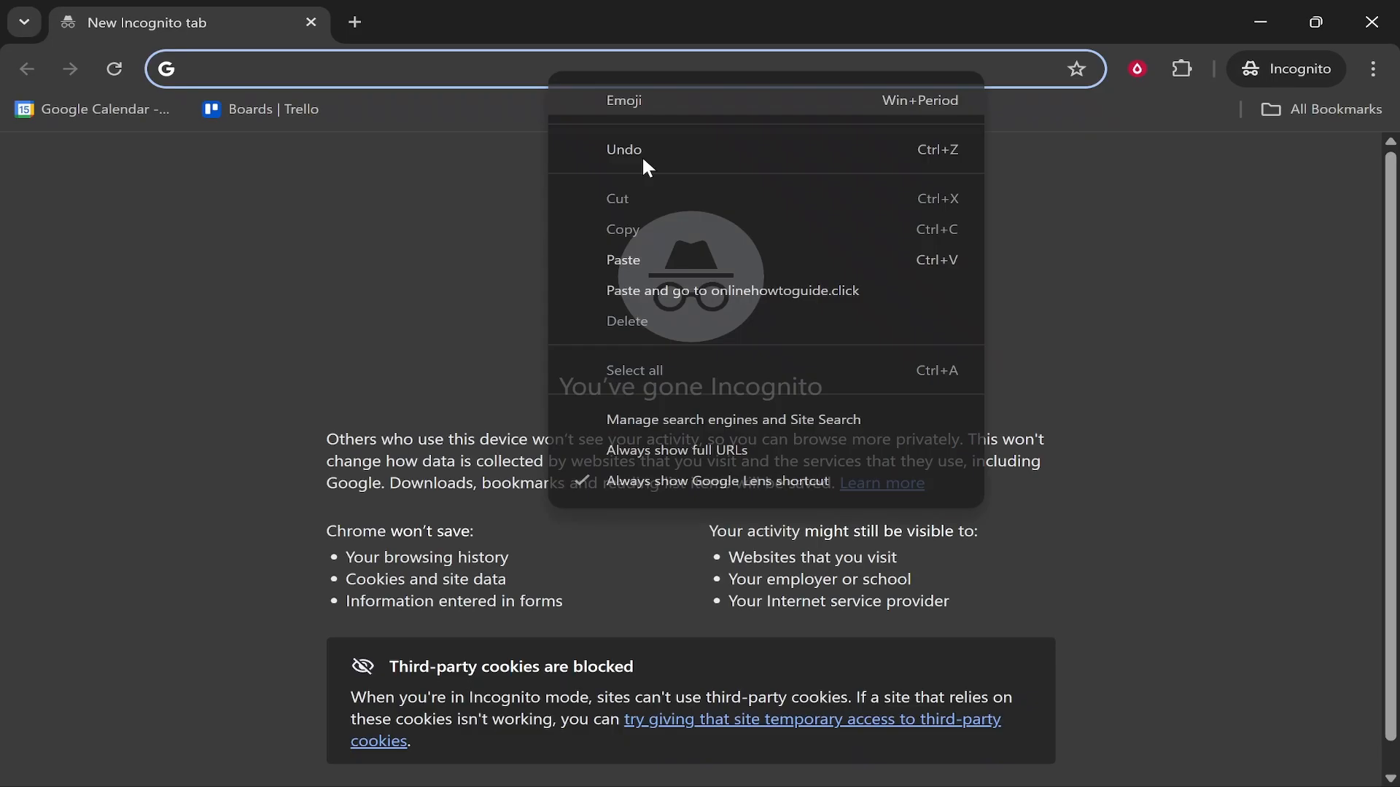
{"action": "left_click", "coordinate": [658, 290]}
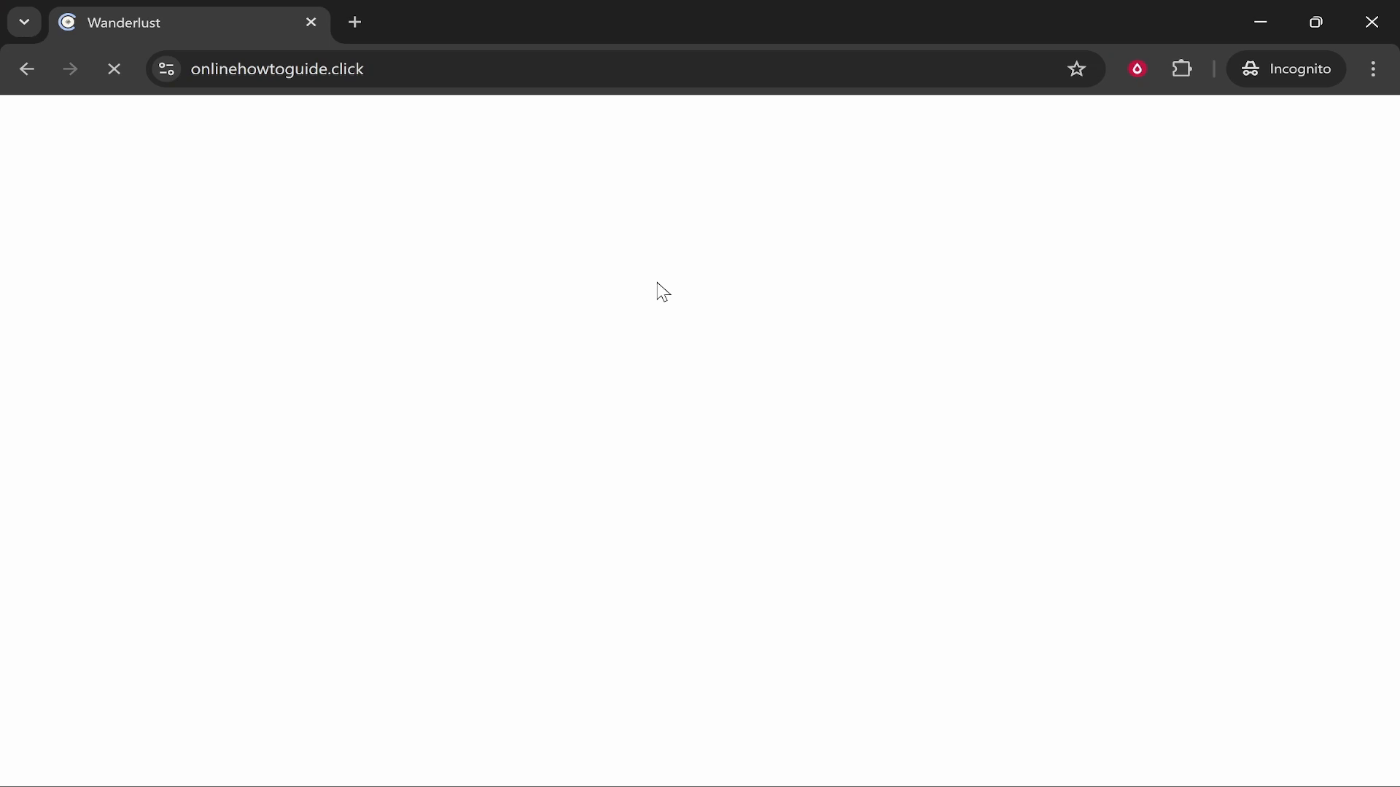